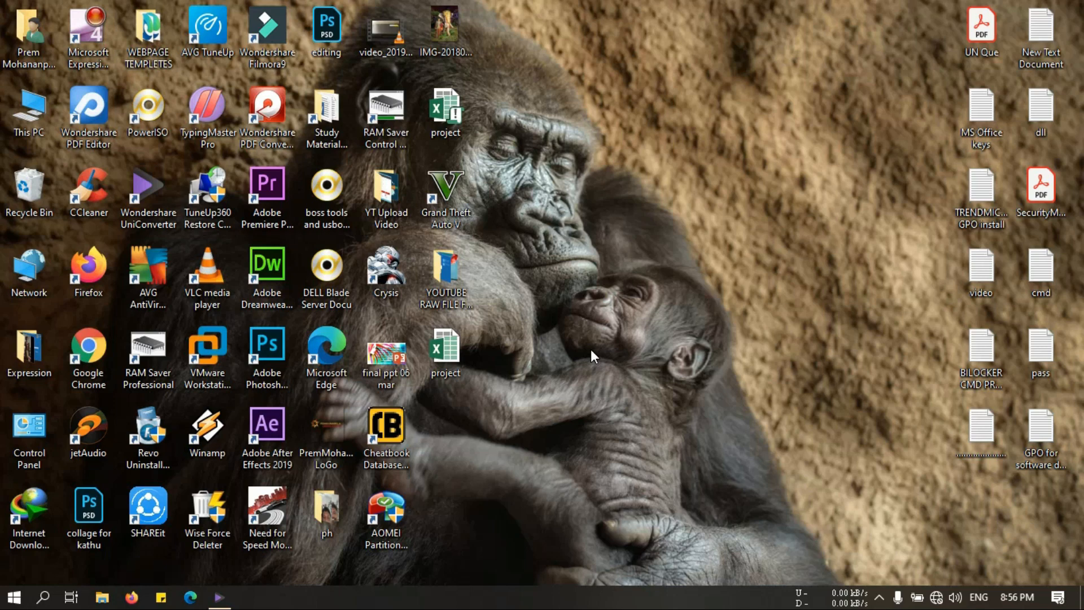
# - Search Windows for "ver" and open the VeraCrypt app
pyautogui.click(50, 600)
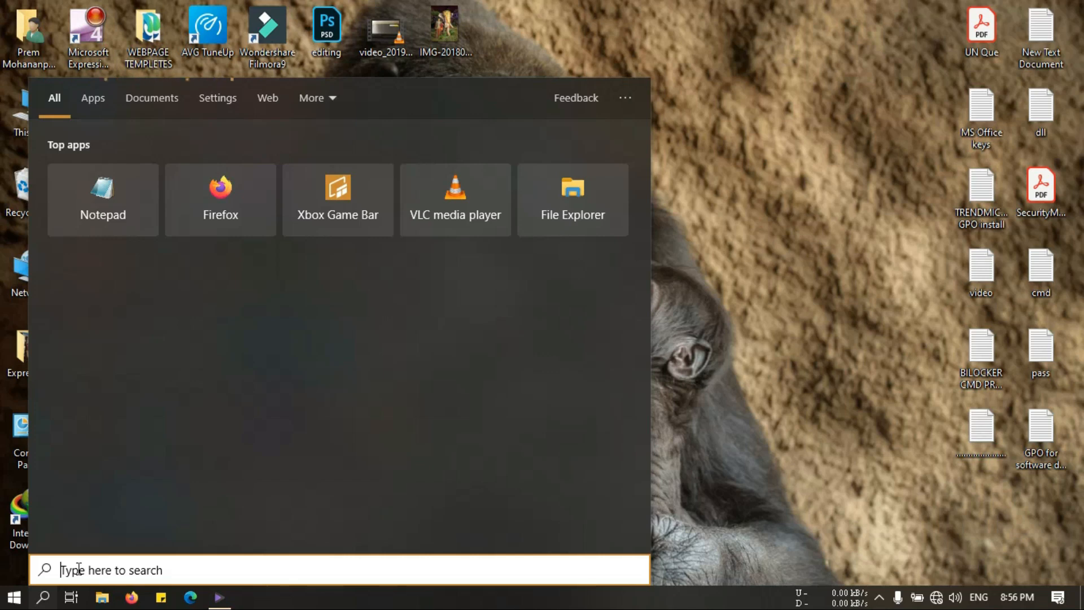
pyautogui.write('ver')
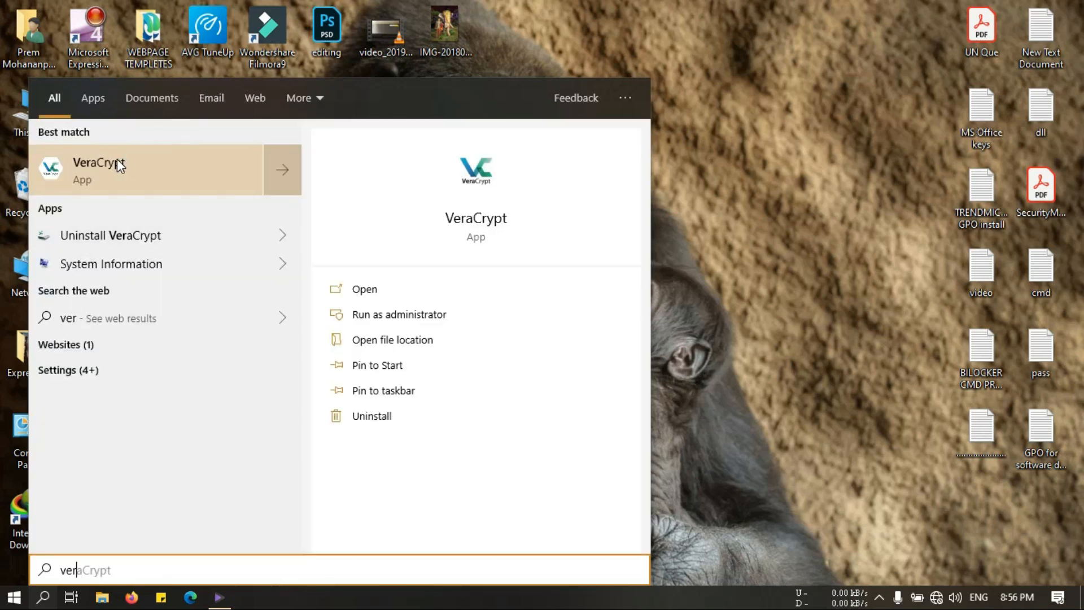
pyautogui.click(372, 289)
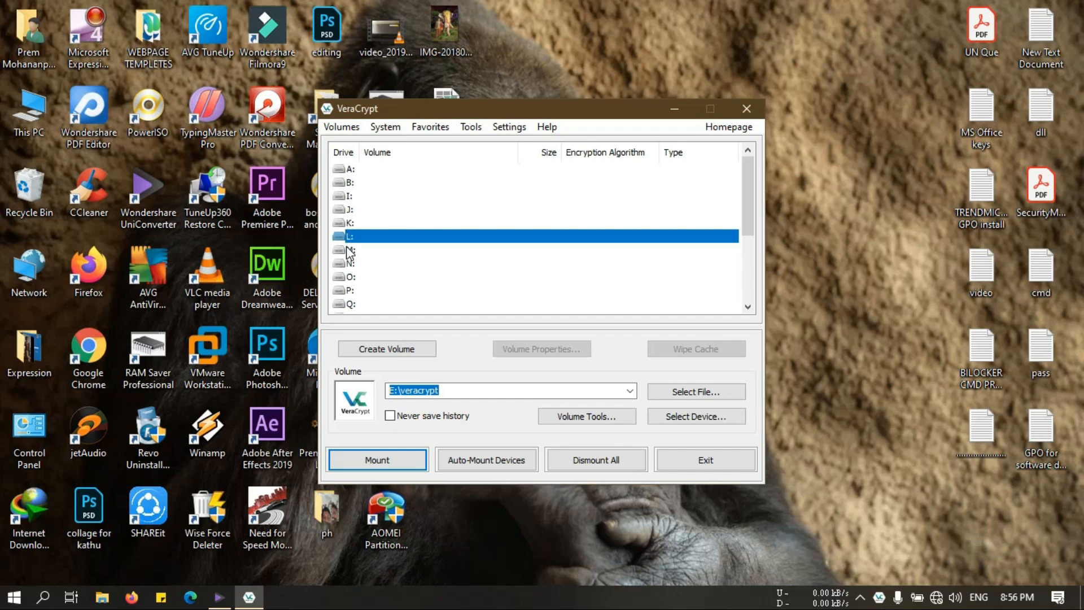
# - Start creating a new volume as an encrypted file container of the standard VeraCrypt volume type
pyautogui.click(395, 348)
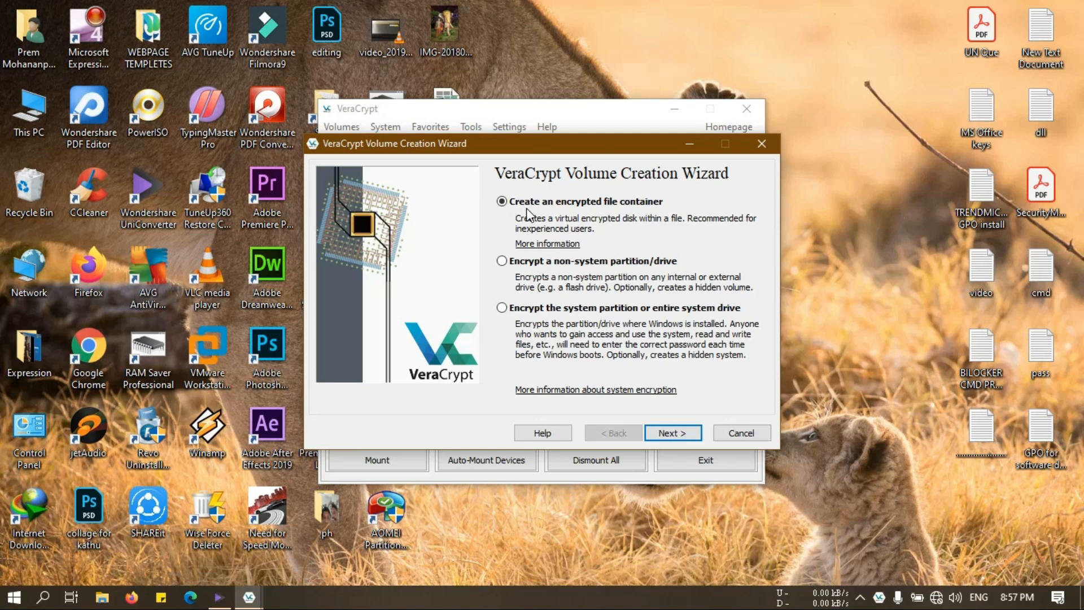
pyautogui.click(672, 435)
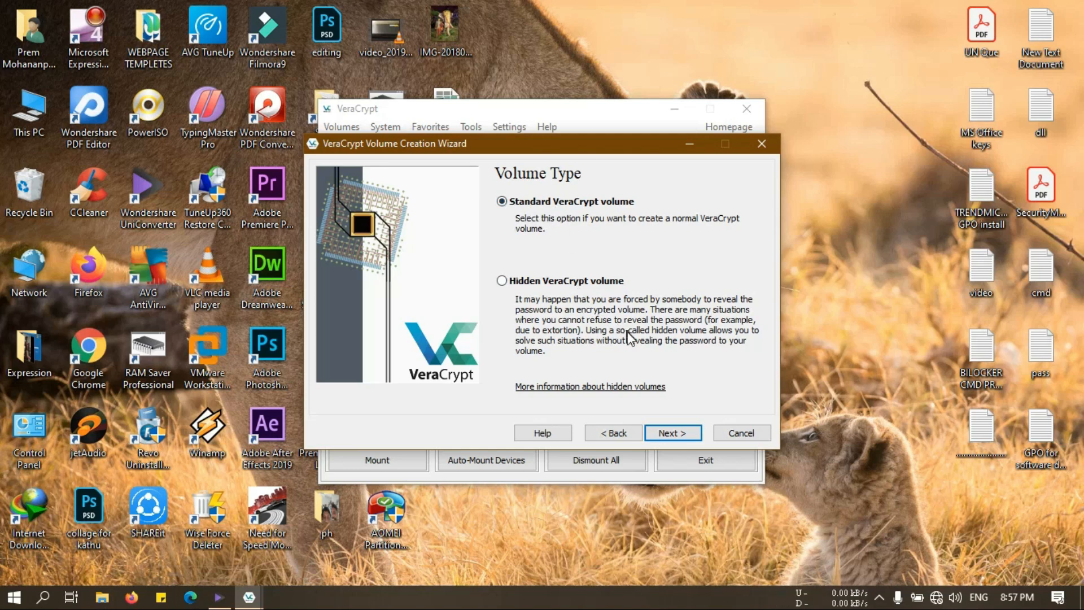
pyautogui.click(676, 435)
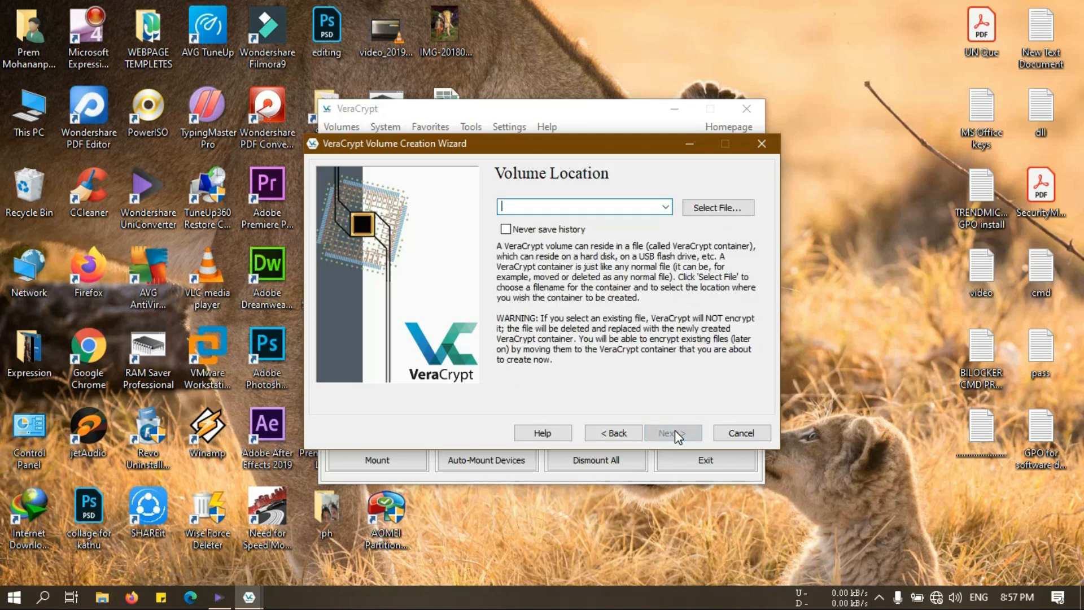
pyautogui.click(666, 207)
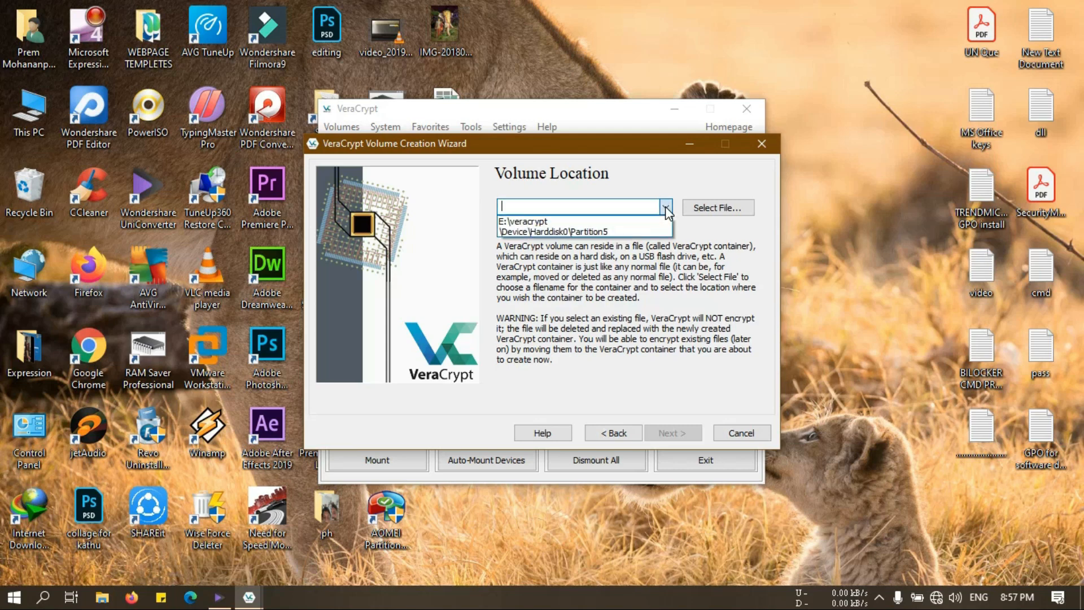
pyautogui.click(573, 221)
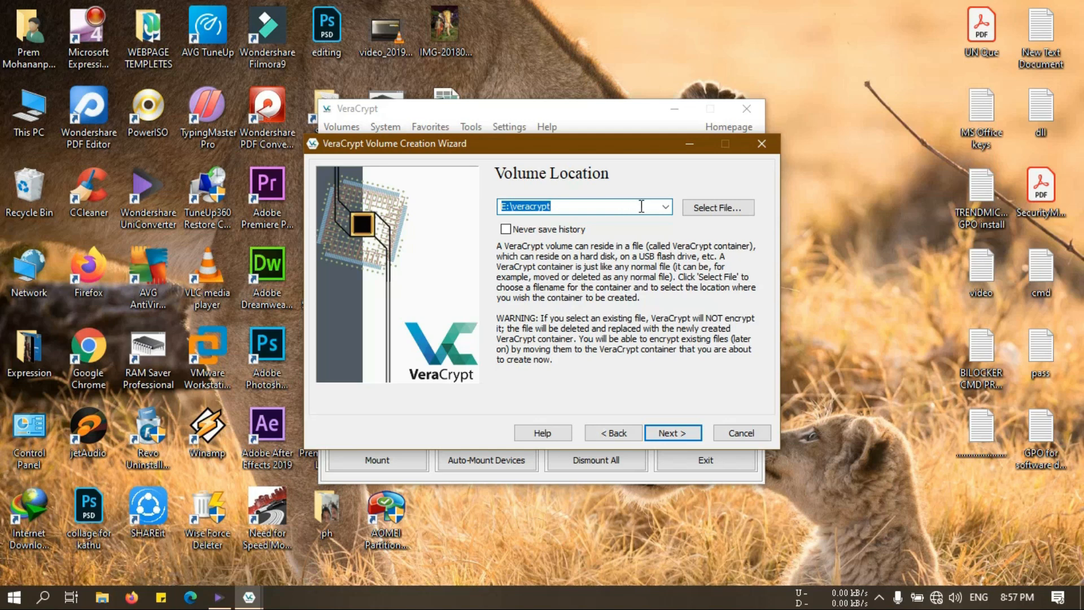
pyautogui.click(701, 210)
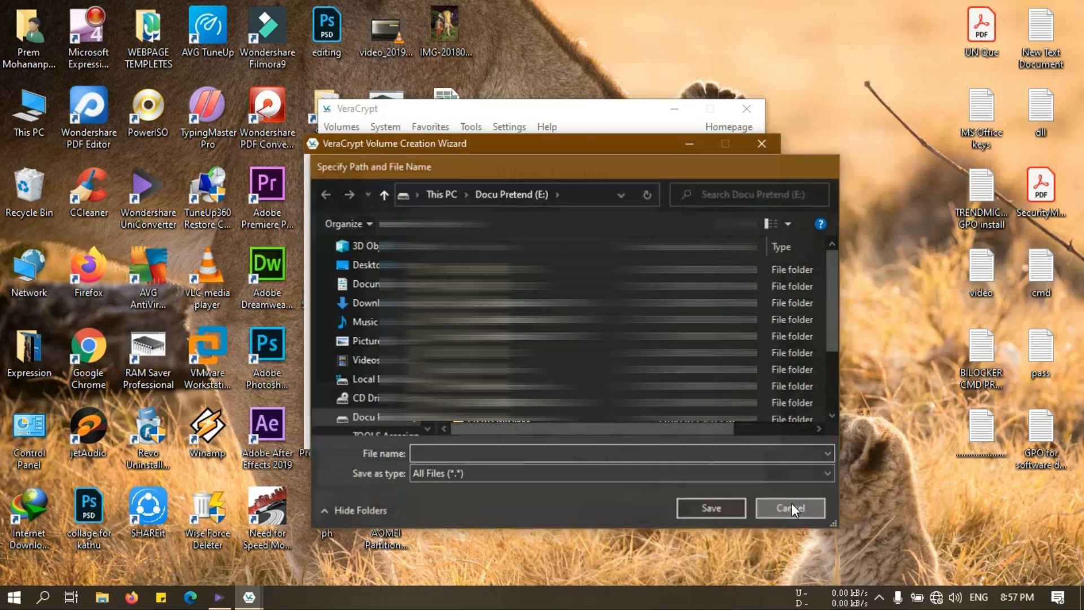
pyautogui.click(790, 507)
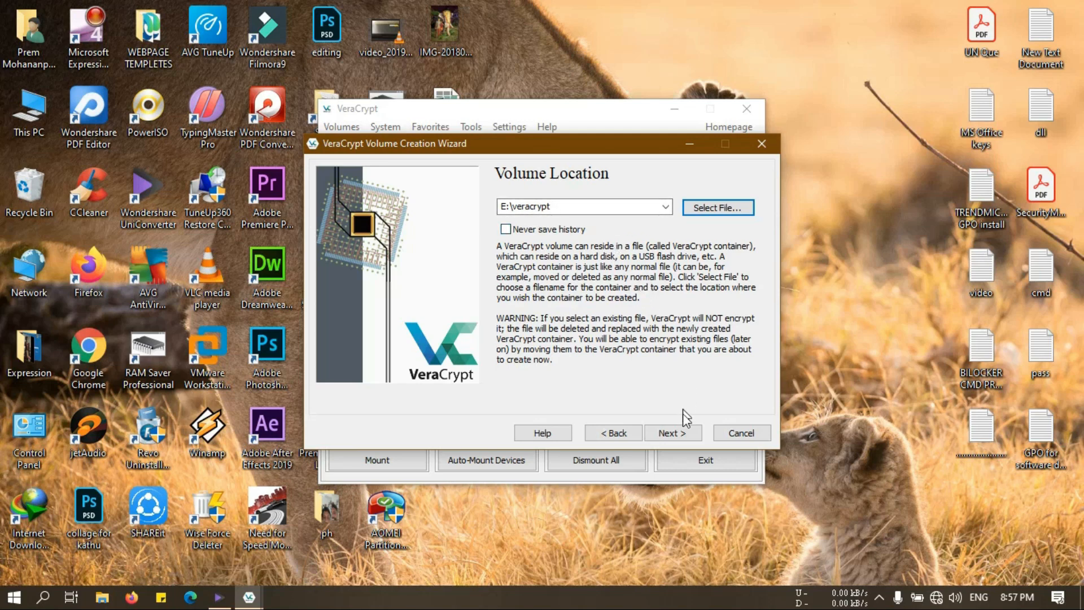
pyautogui.click(515, 229)
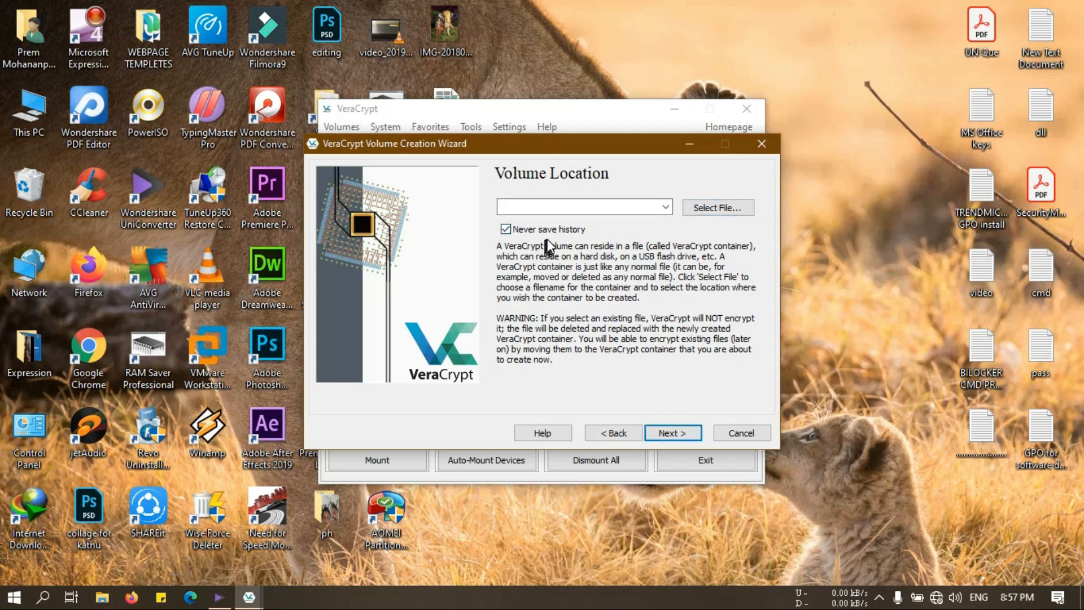
pyautogui.click(575, 232)
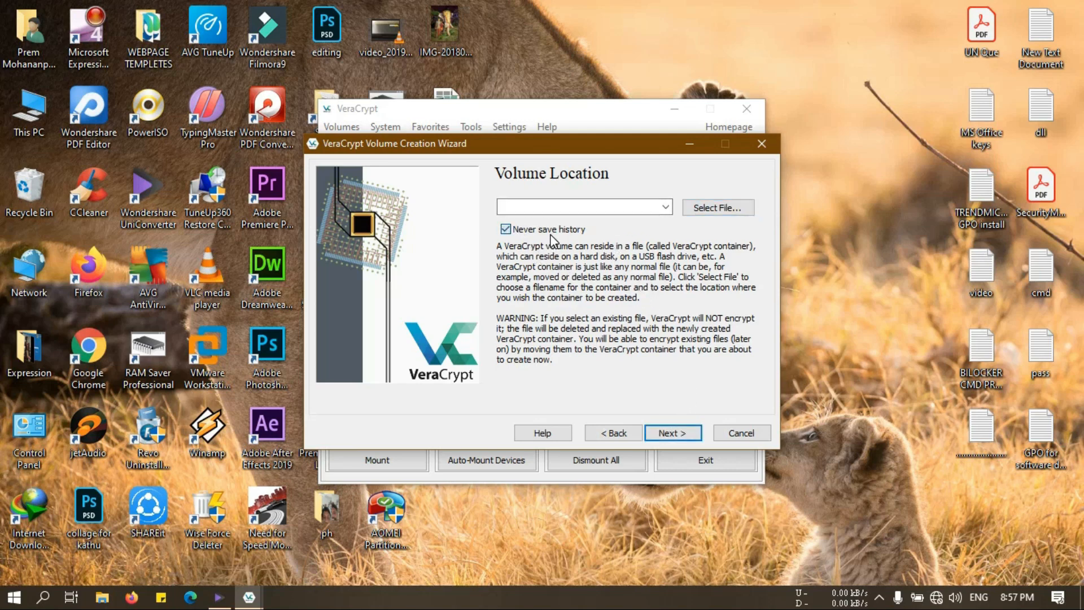
pyautogui.click(668, 208)
pyautogui.click(668, 208)
# - Set the volume location to a new file named "Encrypted Volume Dont Delete" on the Docu Pretend (E:) drive
pyautogui.click(711, 204)
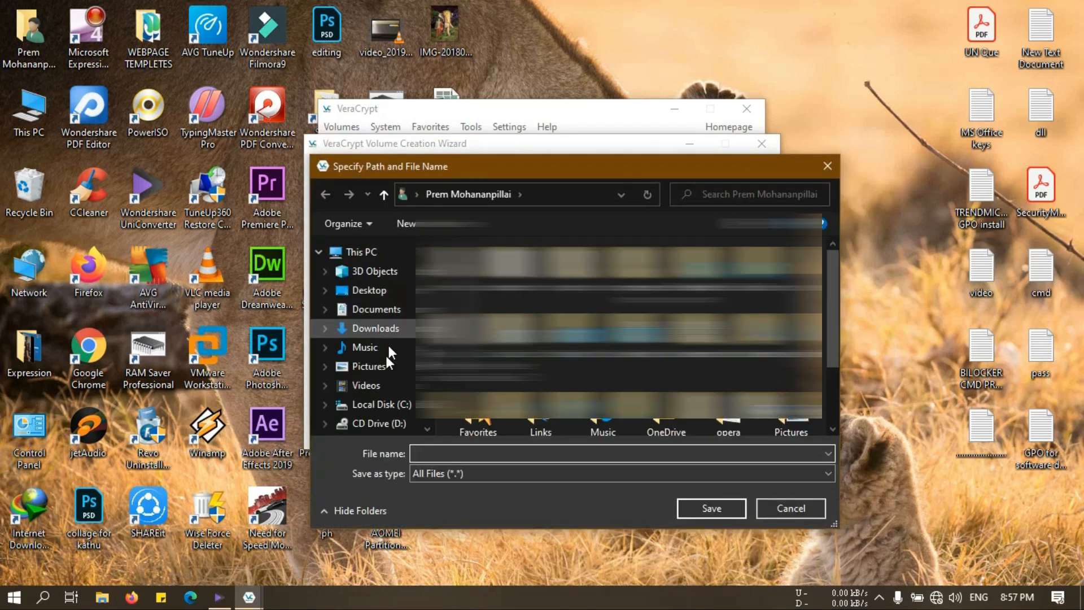
pyautogui.scroll(-1, 378, 415)
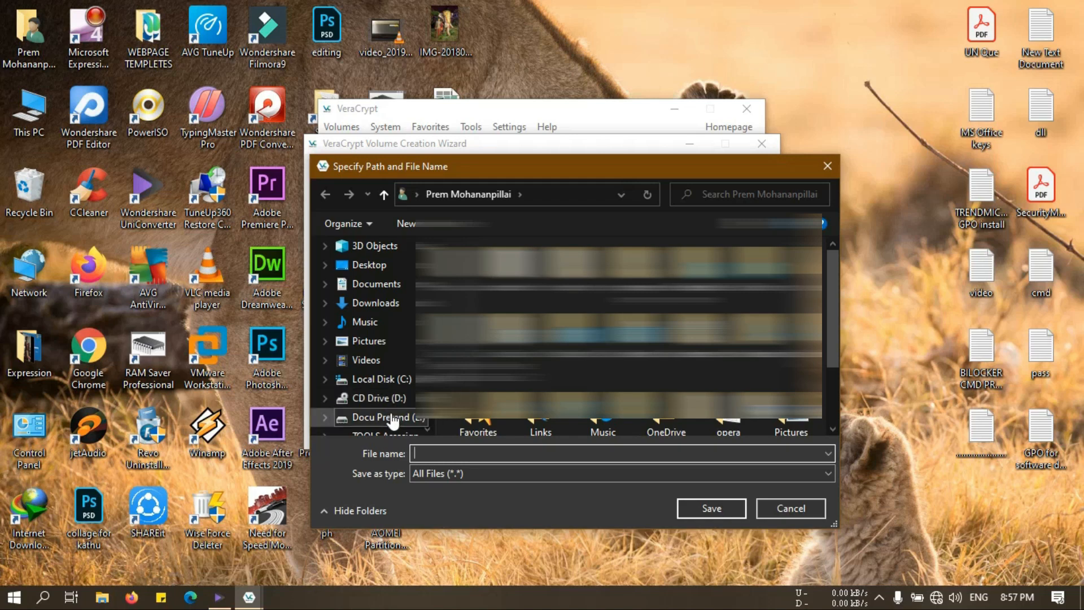
pyautogui.click(379, 417)
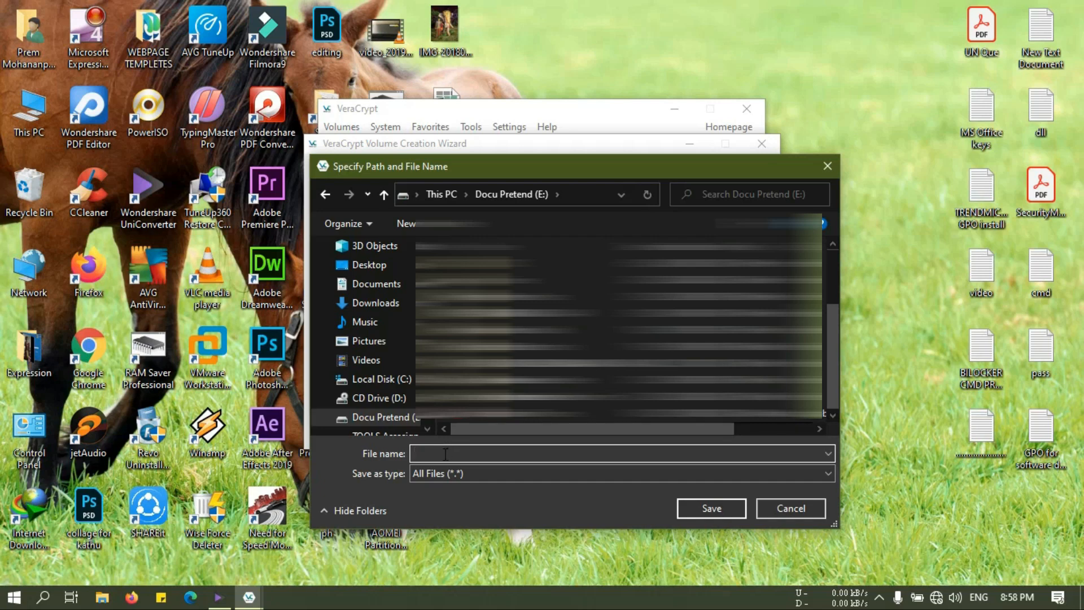
pyautogui.write('Encrypted Volume Dont Delete')
pyautogui.click(697, 509)
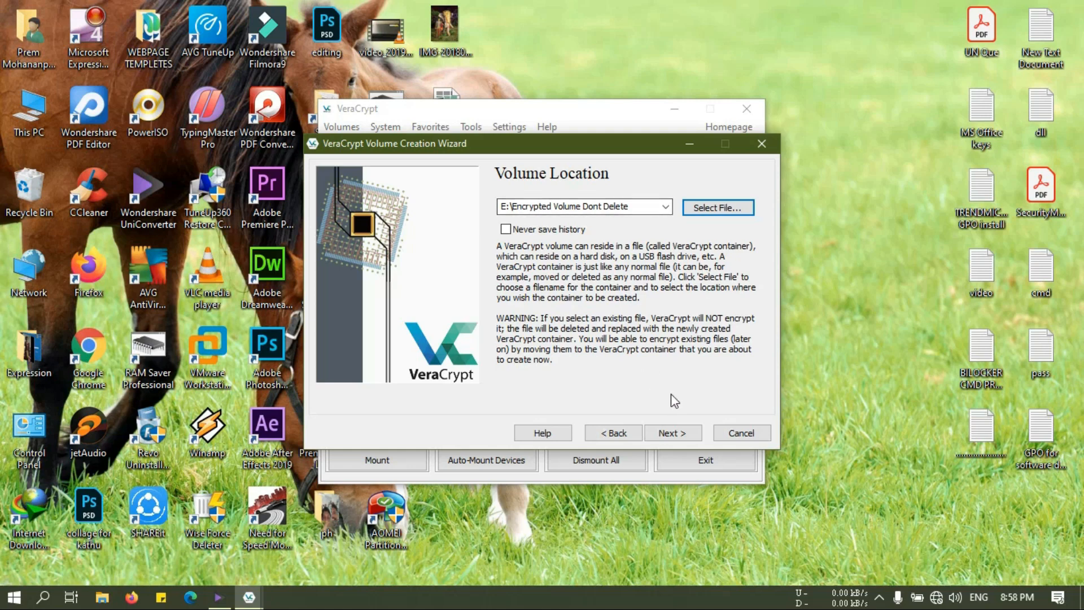
pyautogui.click(665, 433)
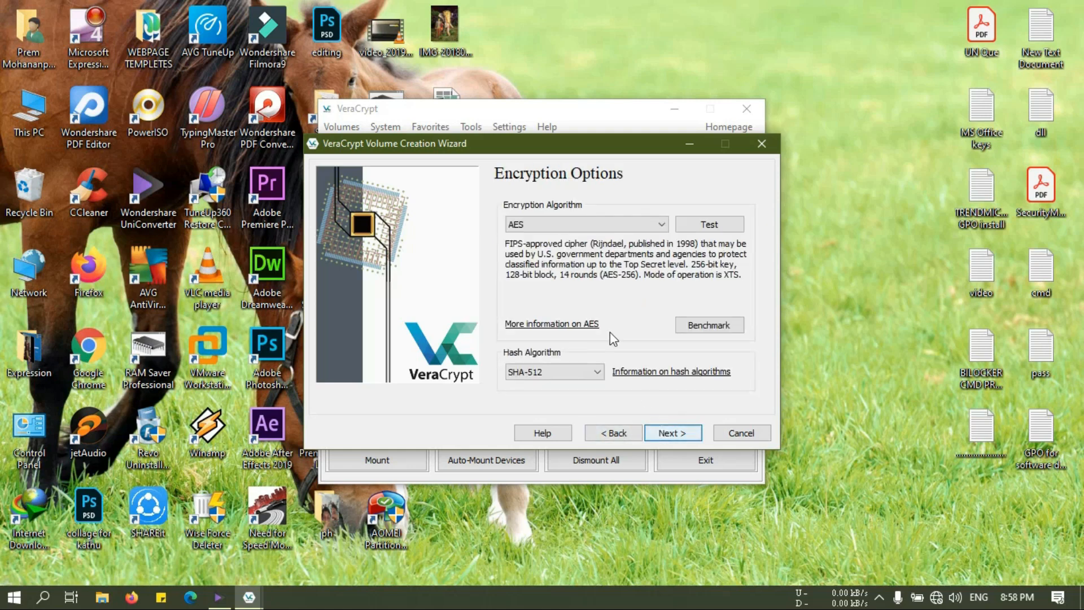
# - Choose AES as the encryption algorithm, keep SHA-512 as the hash algorithm, and accept the encryption options
pyautogui.click(664, 225)
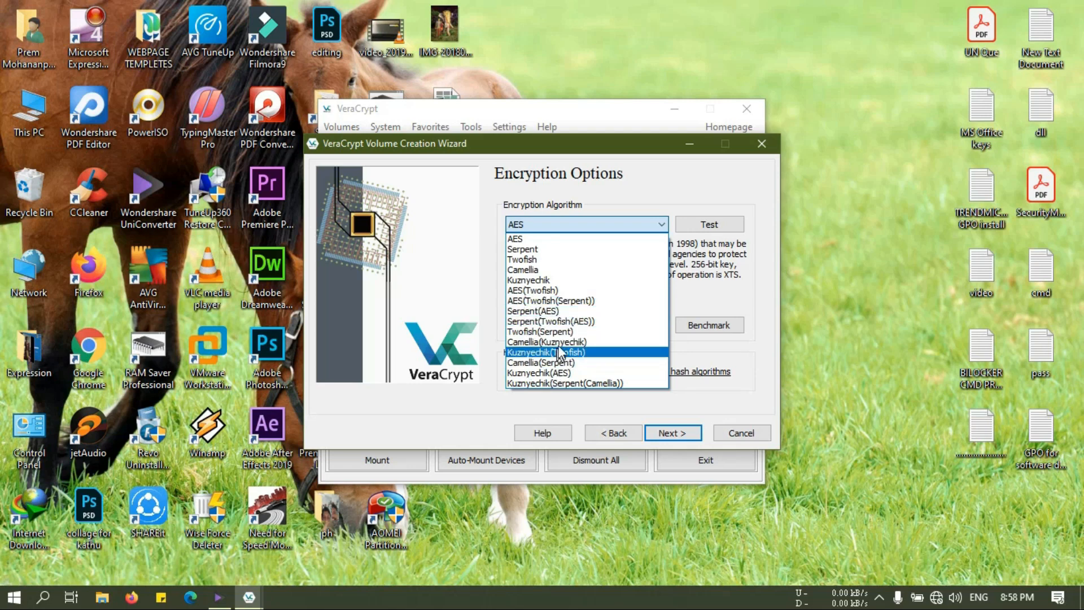
pyautogui.click(530, 238)
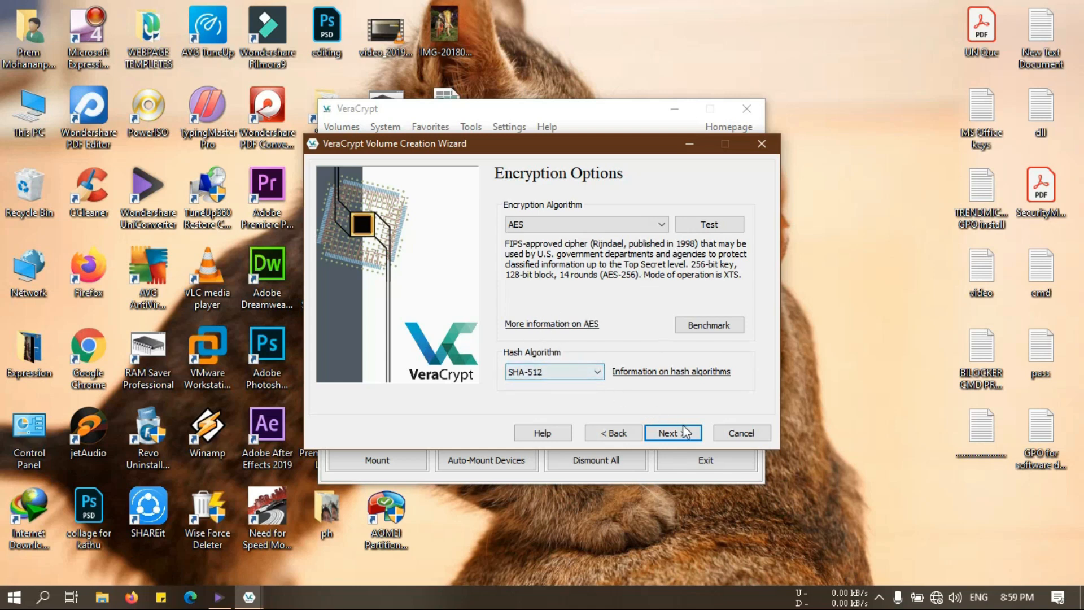
pyautogui.click(591, 373)
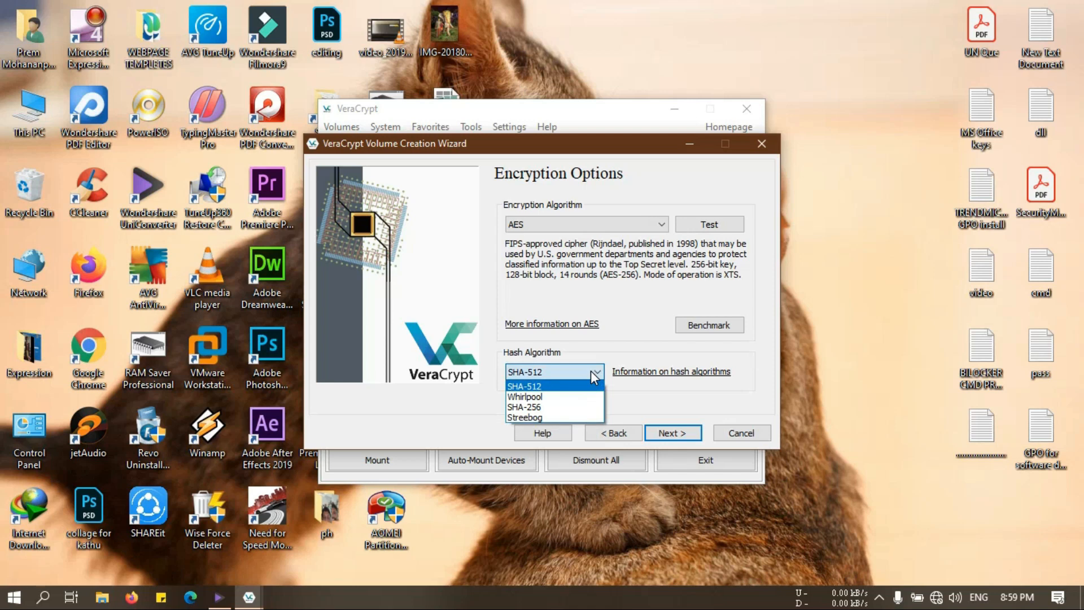
pyautogui.click(591, 370)
pyautogui.click(680, 431)
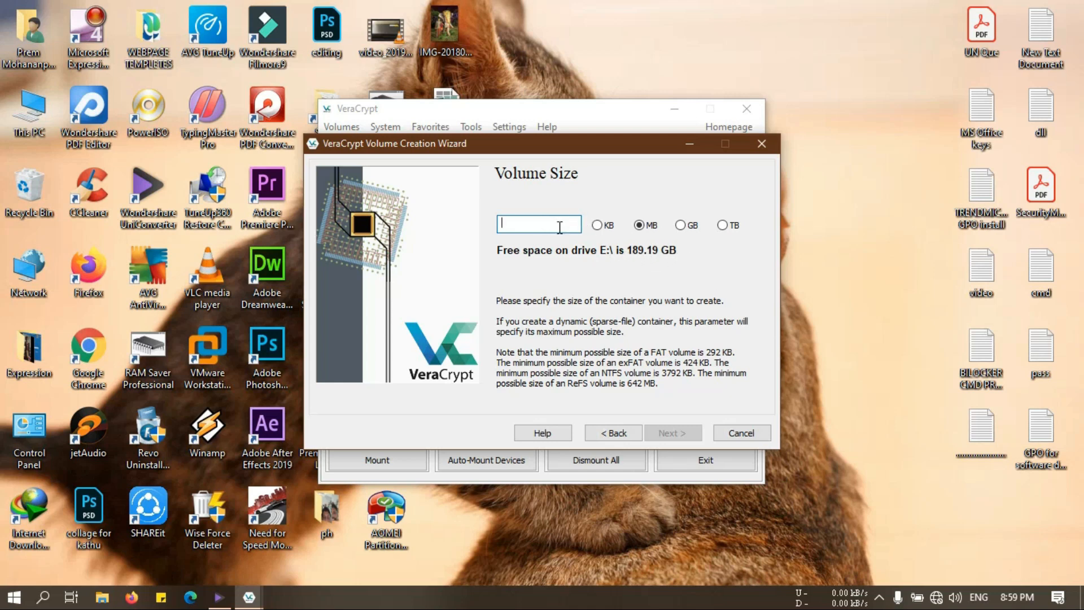
# - Set the volume size to 20 GB and continue to the volume password
pyautogui.write('0')
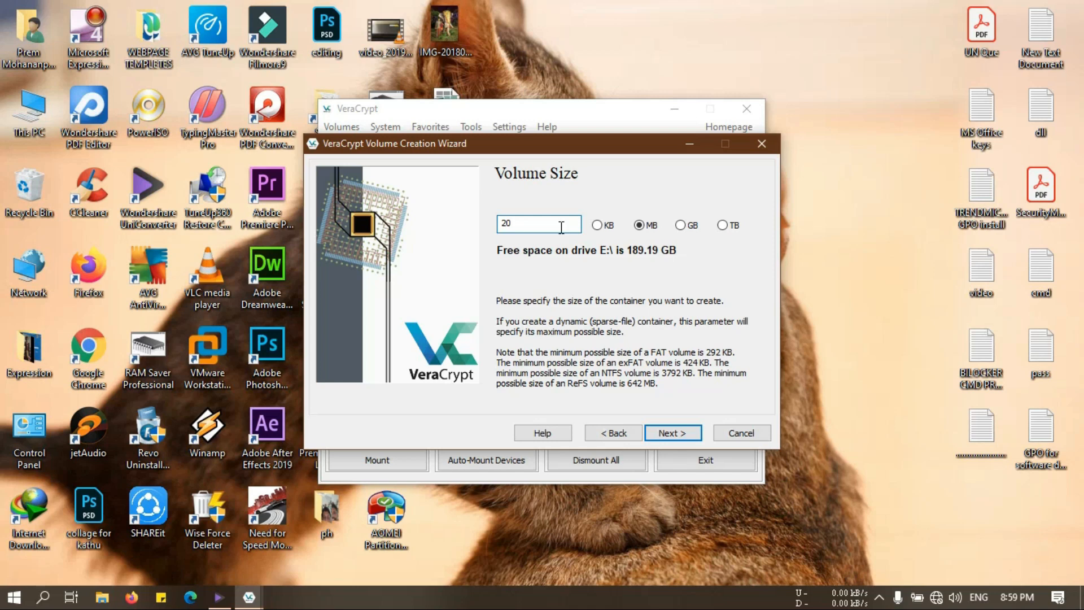
pyautogui.click(680, 224)
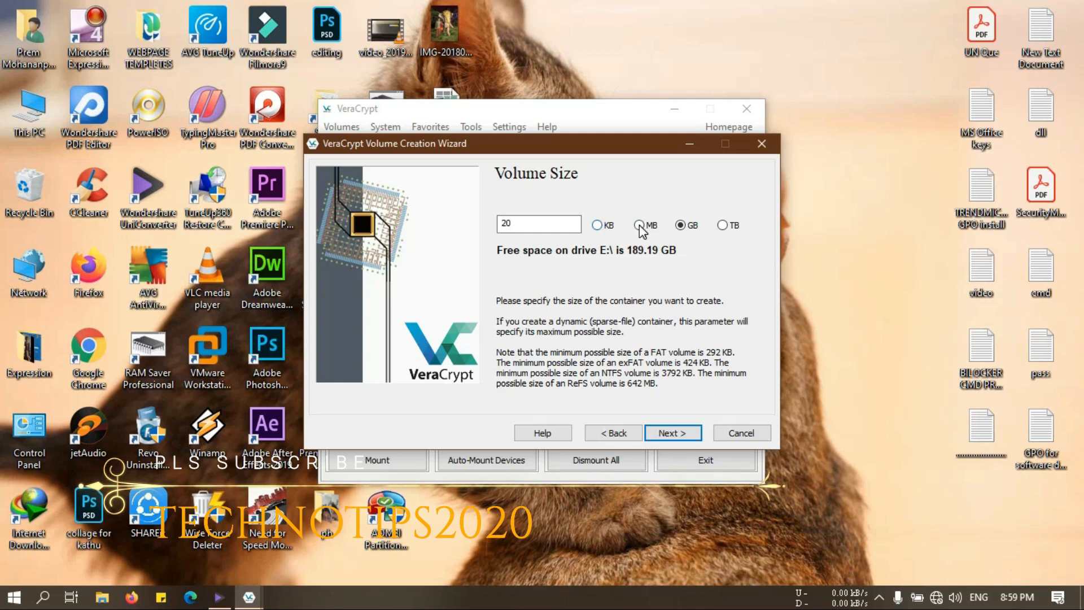
pyautogui.click(673, 433)
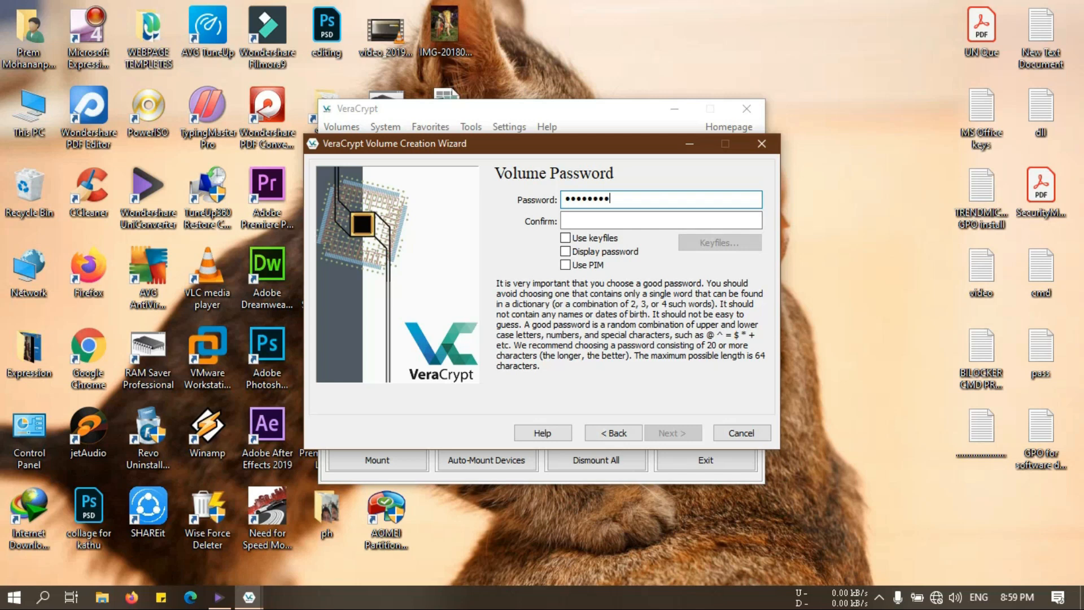
# - Enter and confirm the volume password, accepting the use of a short password
pyautogui.press('Tab')
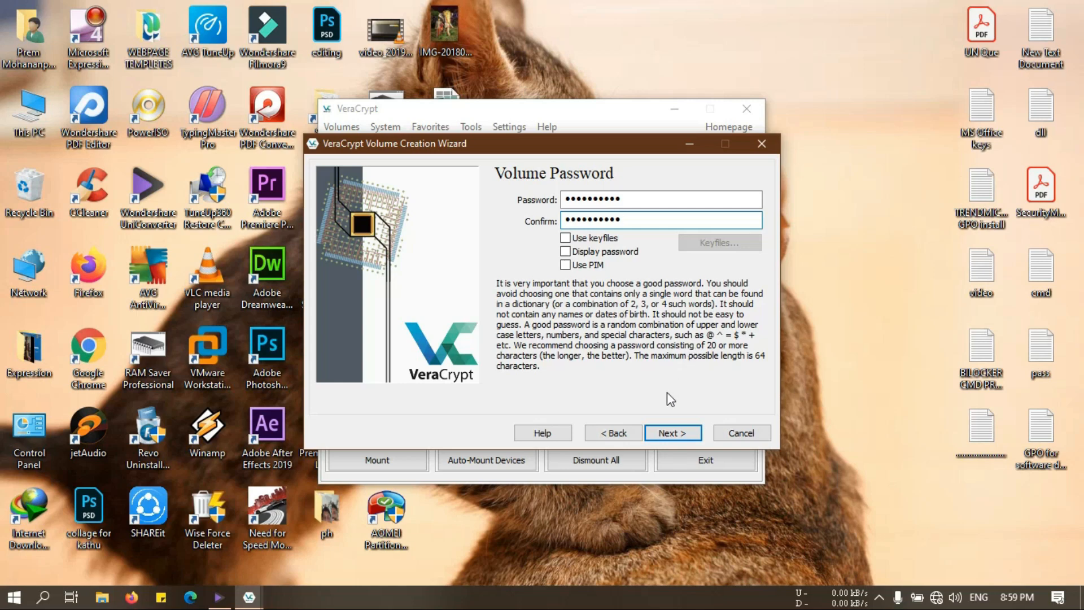
pyautogui.click(668, 436)
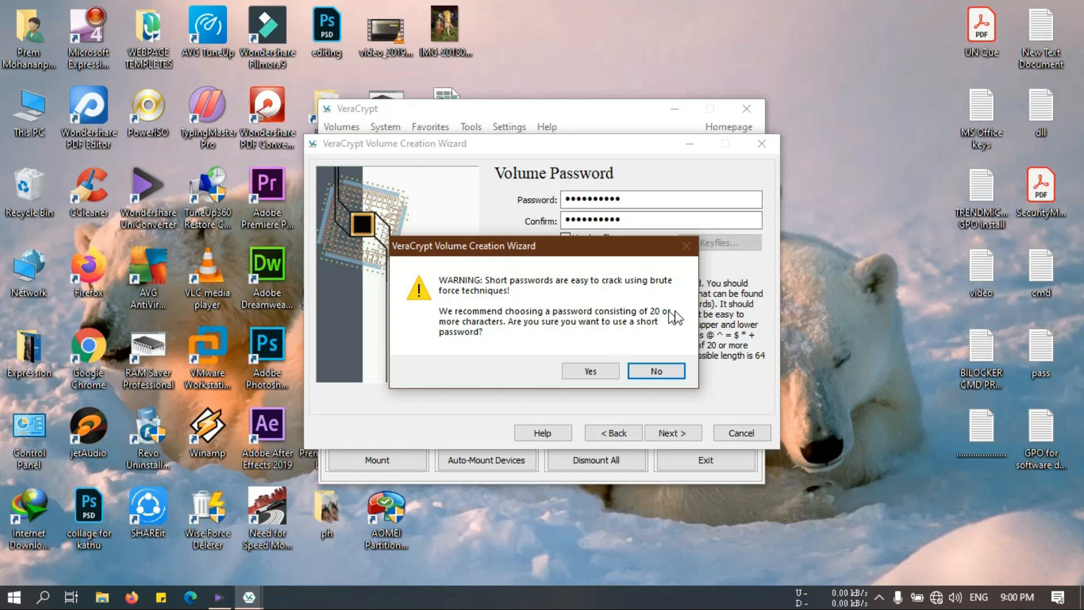
pyautogui.click(598, 372)
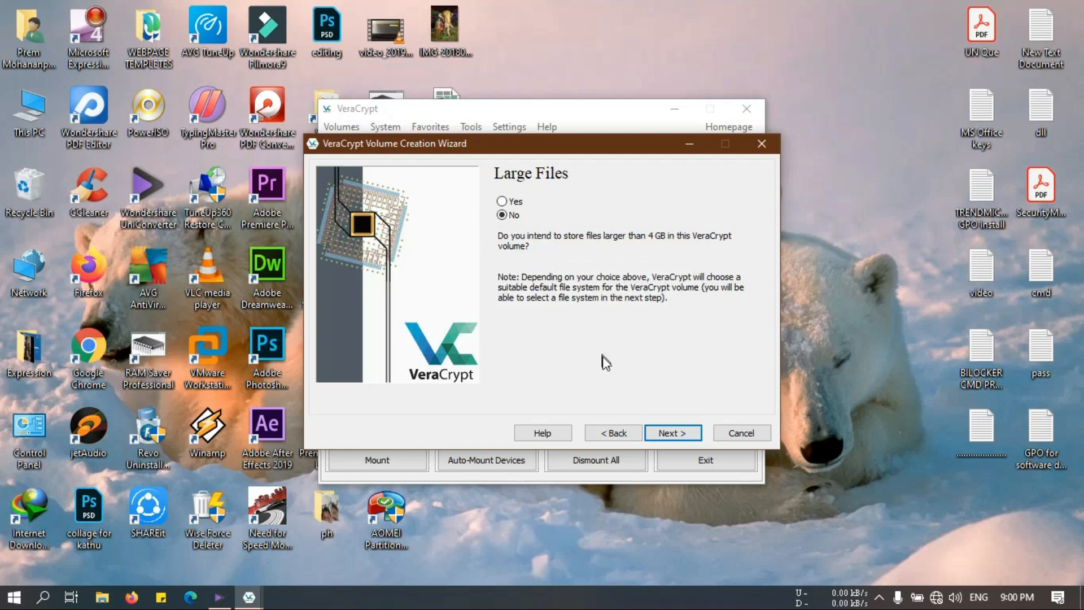
# - Keep large files set to No, format the volume with the NTFS filesystem and default cluster, and exit the wizard
pyautogui.click(670, 432)
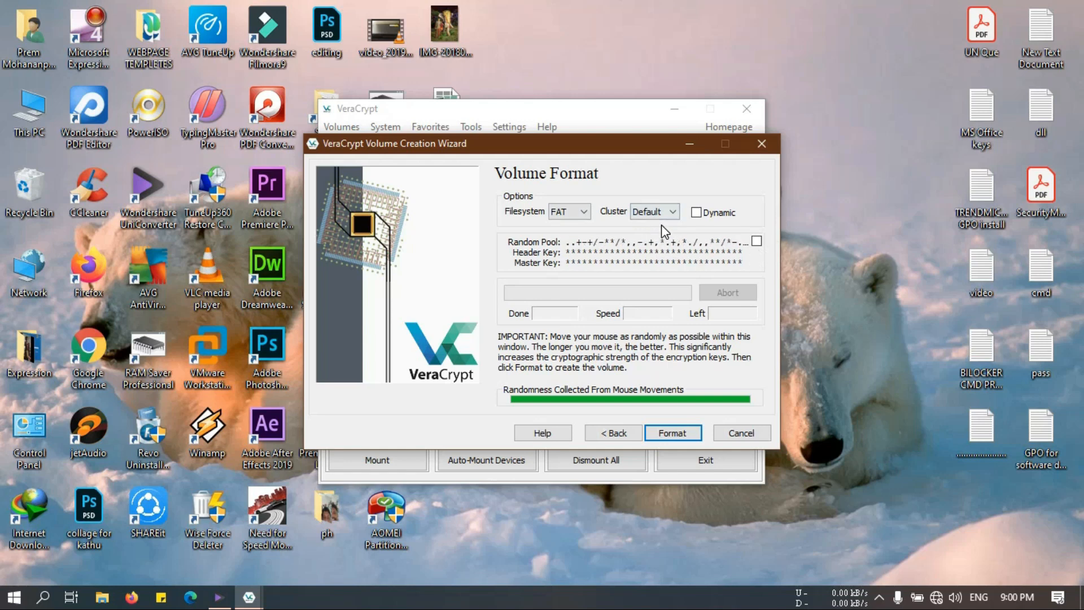
pyautogui.click(585, 212)
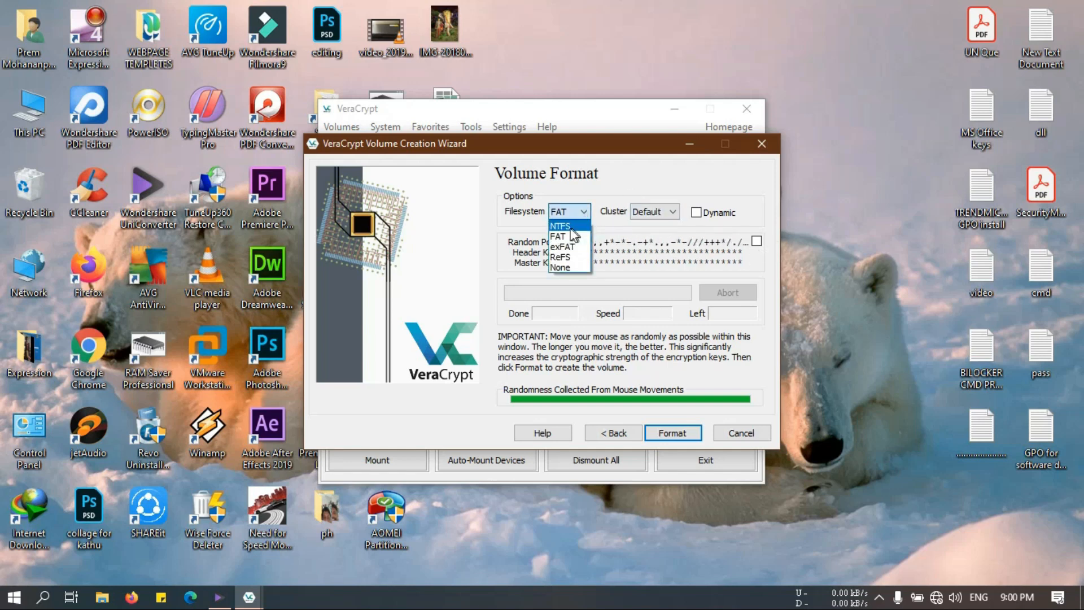
pyautogui.click(565, 226)
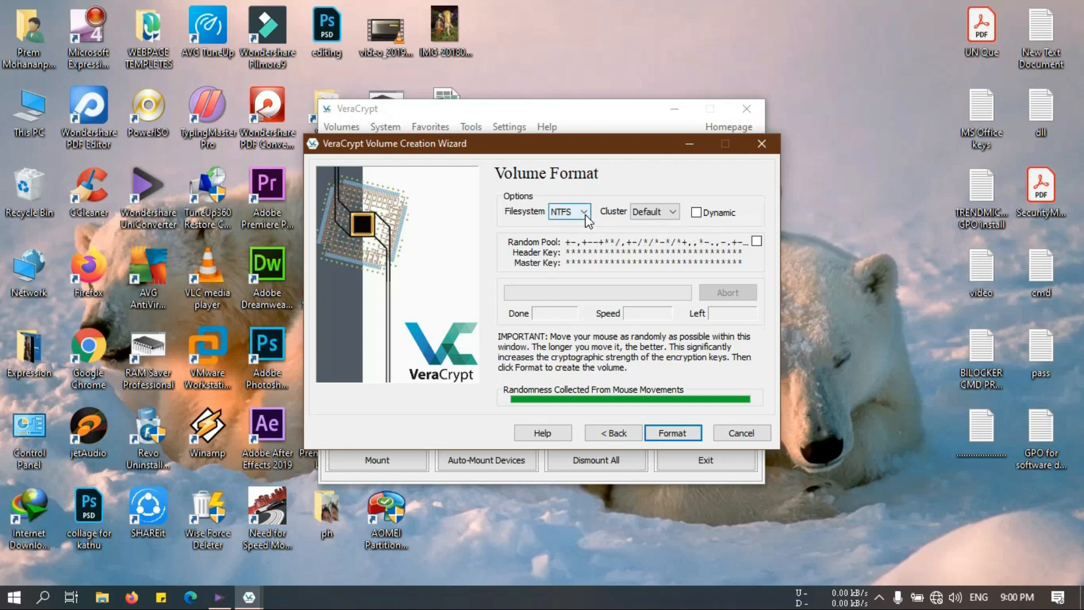
pyautogui.click(684, 438)
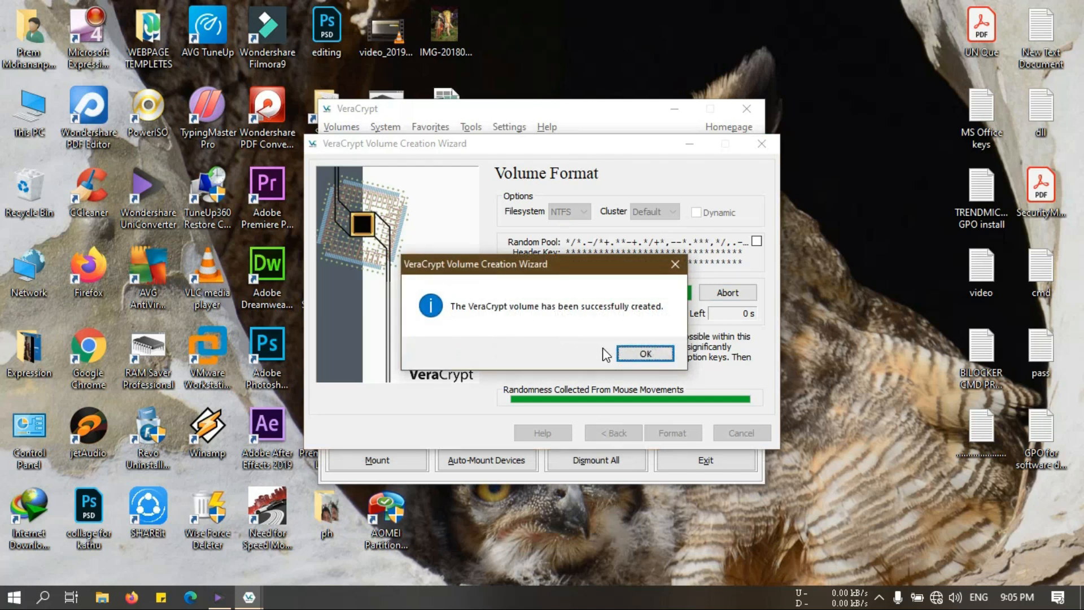
pyautogui.click(643, 353)
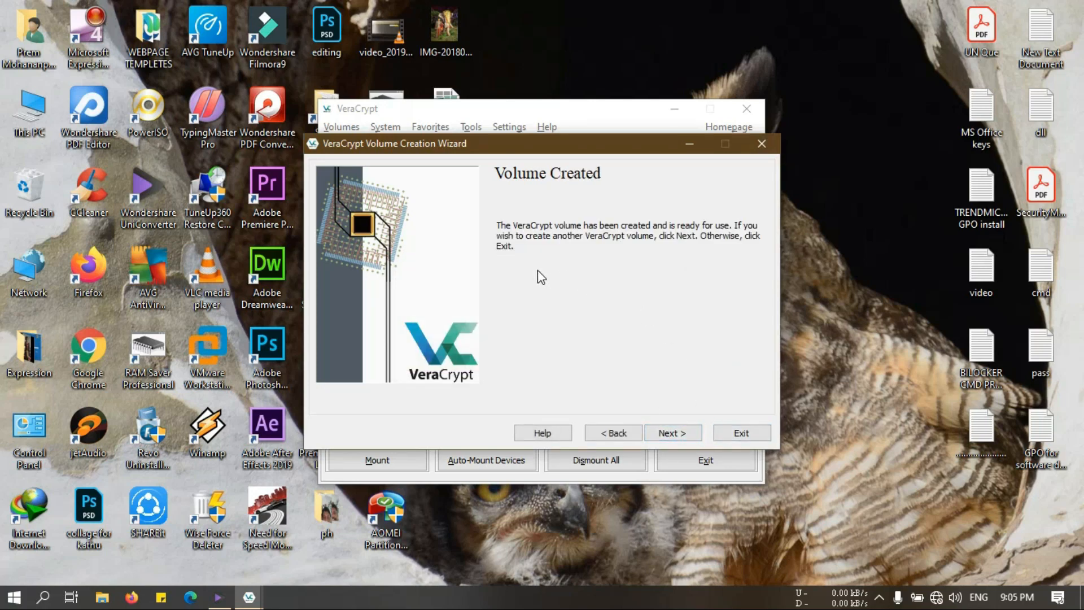
pyautogui.click(744, 436)
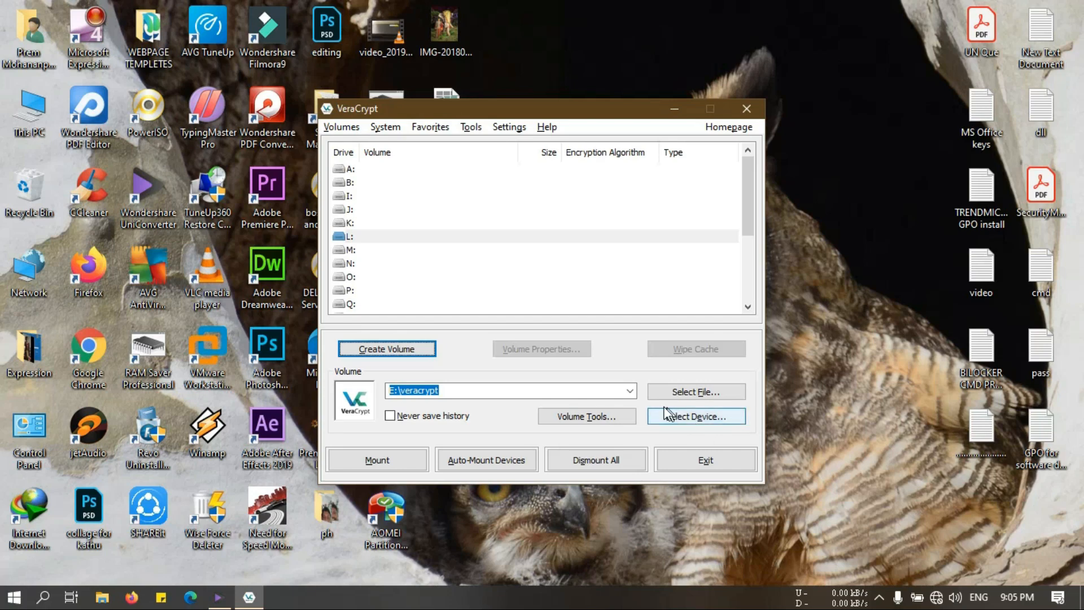
# - Select the container file "Encrypted Volume Dont Delete" on drive E: as the volume to mount
pyautogui.click(714, 395)
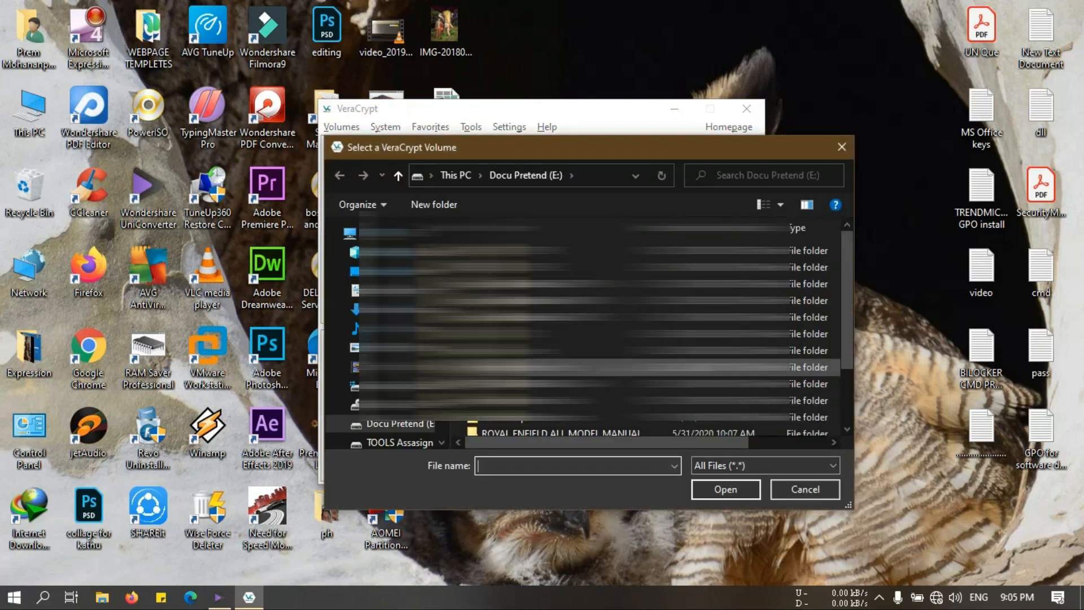
pyautogui.click(555, 409)
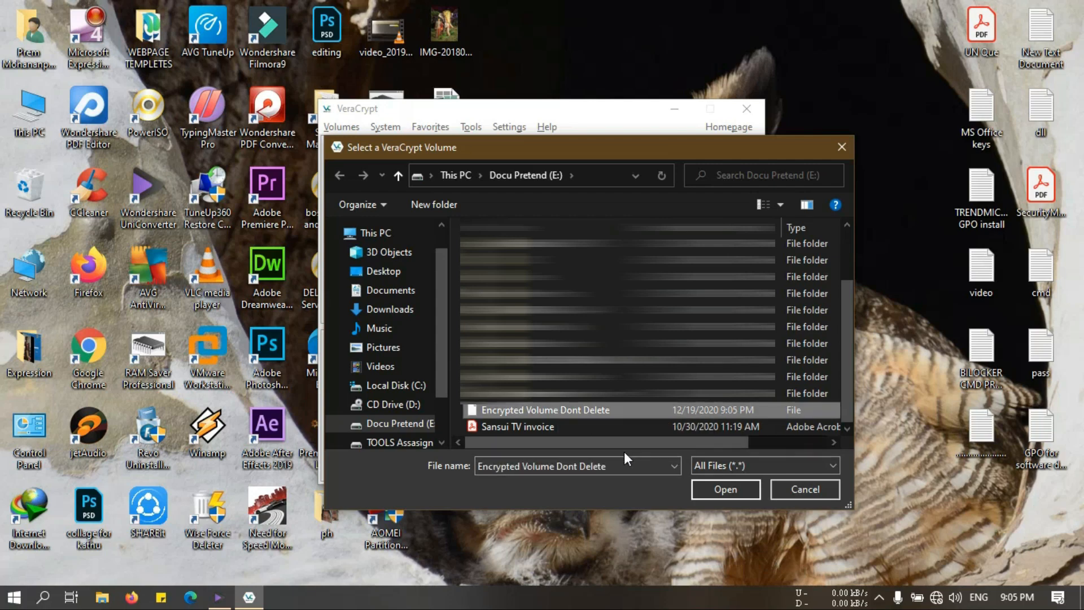
pyautogui.click(717, 486)
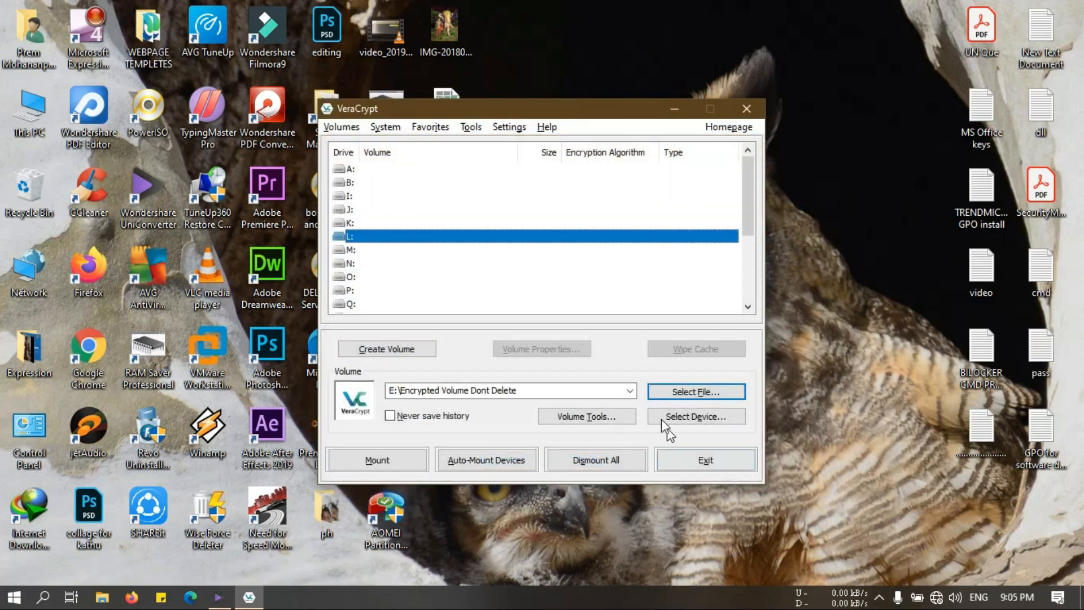
# - Choose B: as the drive letter for mounting the encrypted volume
pyautogui.click(349, 198)
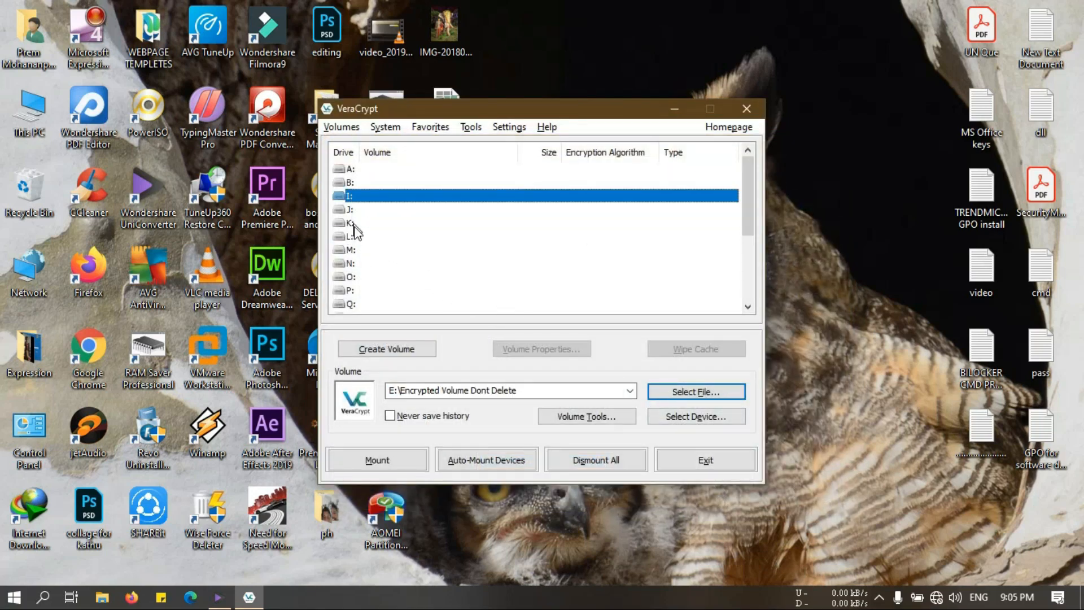
pyautogui.click(350, 237)
pyautogui.click(341, 263)
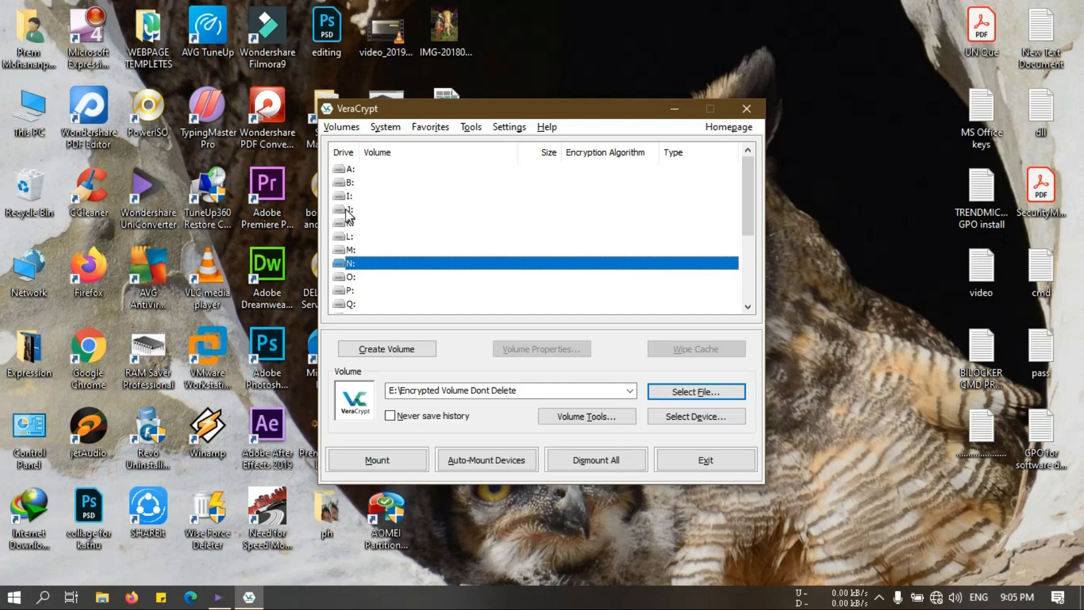
pyautogui.click(342, 169)
pyautogui.click(338, 195)
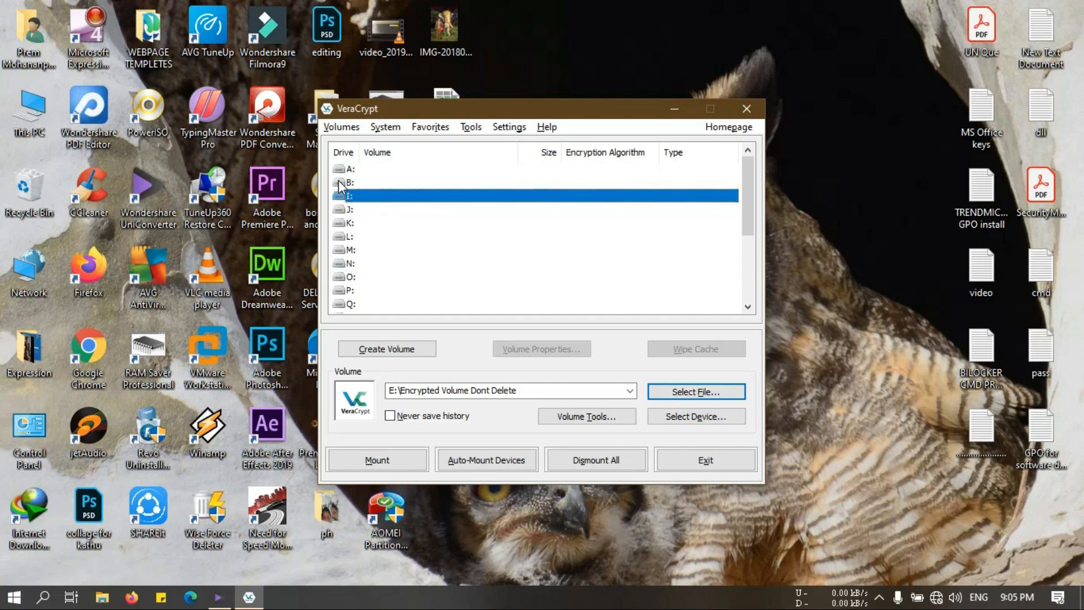
pyautogui.click(338, 182)
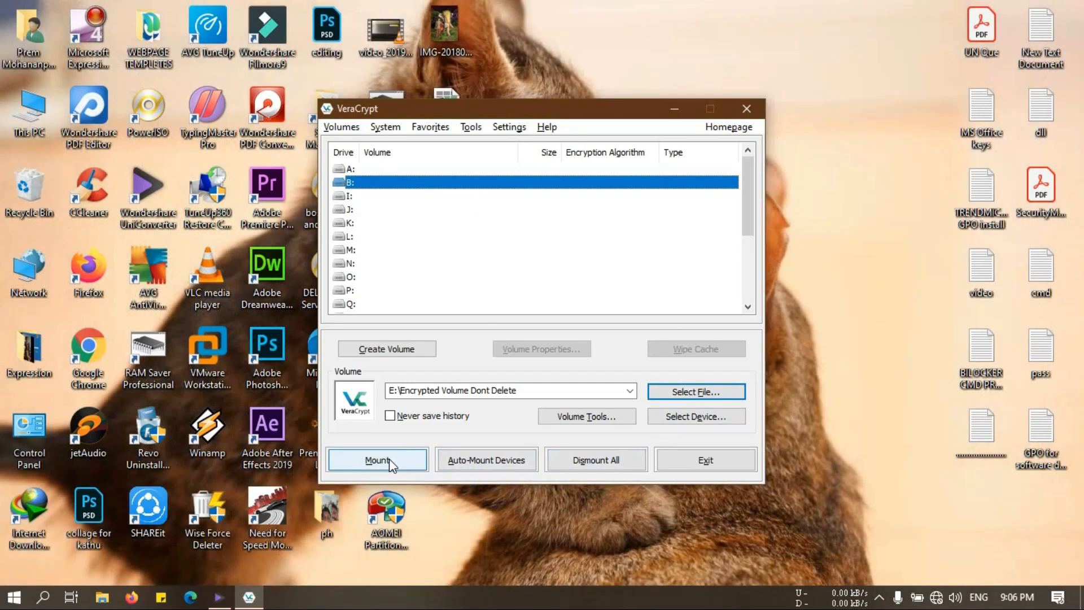
# - Mount the selected container by entering the volume password, keeping PKCS-5 PRF on Autodetection
pyautogui.click(388, 460)
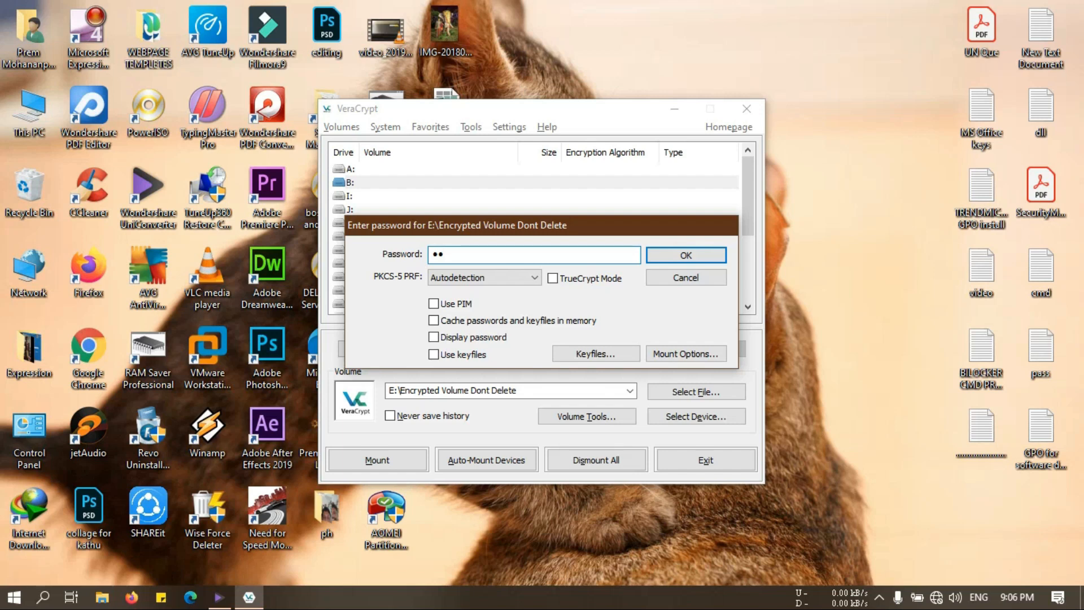
pyautogui.write('•••')
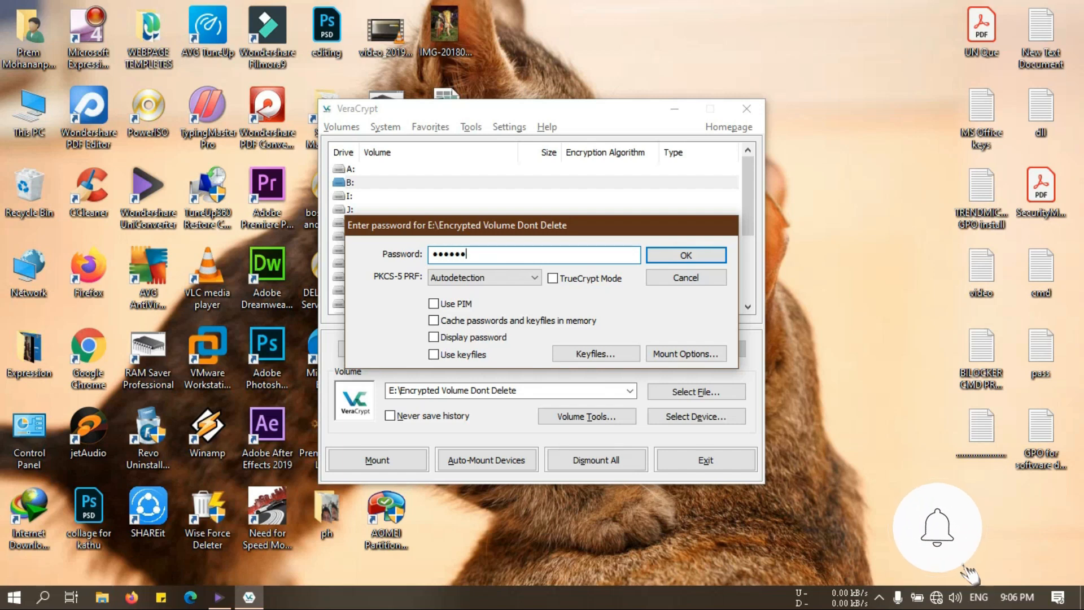
pyautogui.write('••')
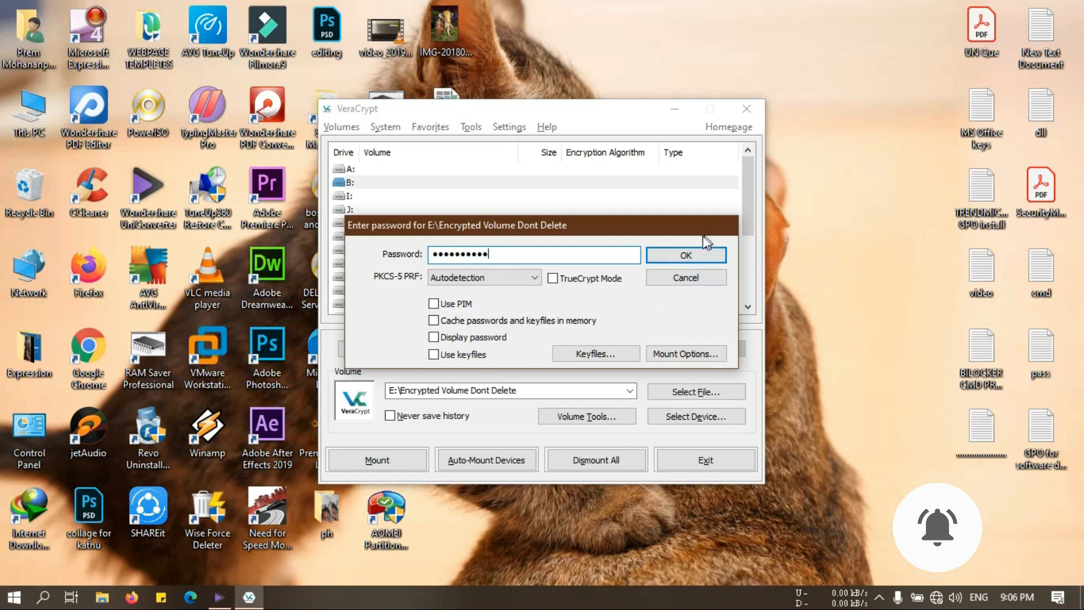
pyautogui.click(685, 254)
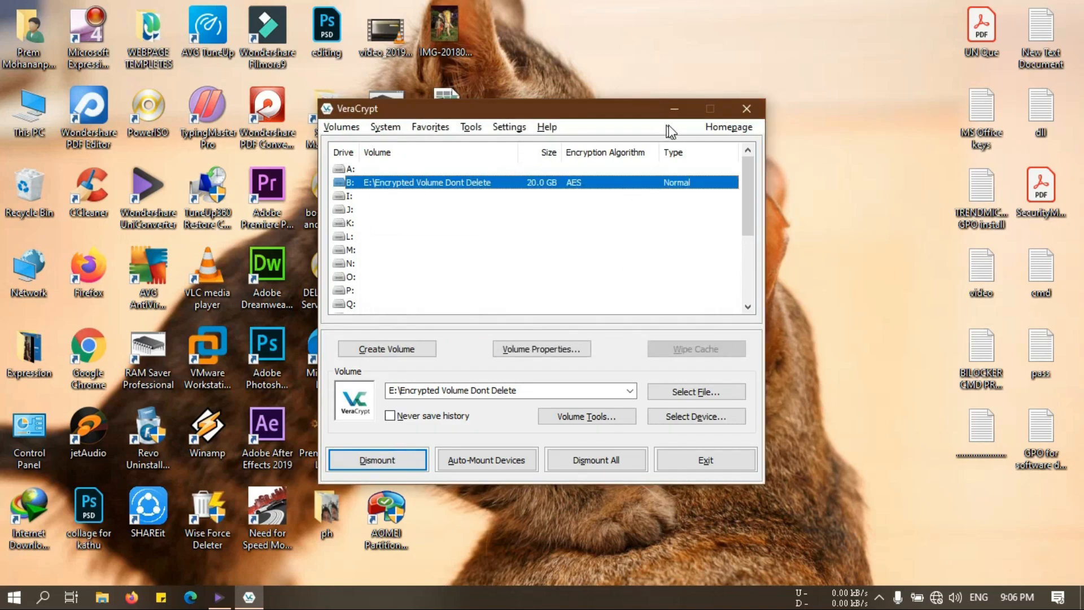
# - Switch to File Explorer, try to open "Encrypted Volume Dont Delete" directly from drive E:, and dismiss the app chooser
pyautogui.click(674, 110)
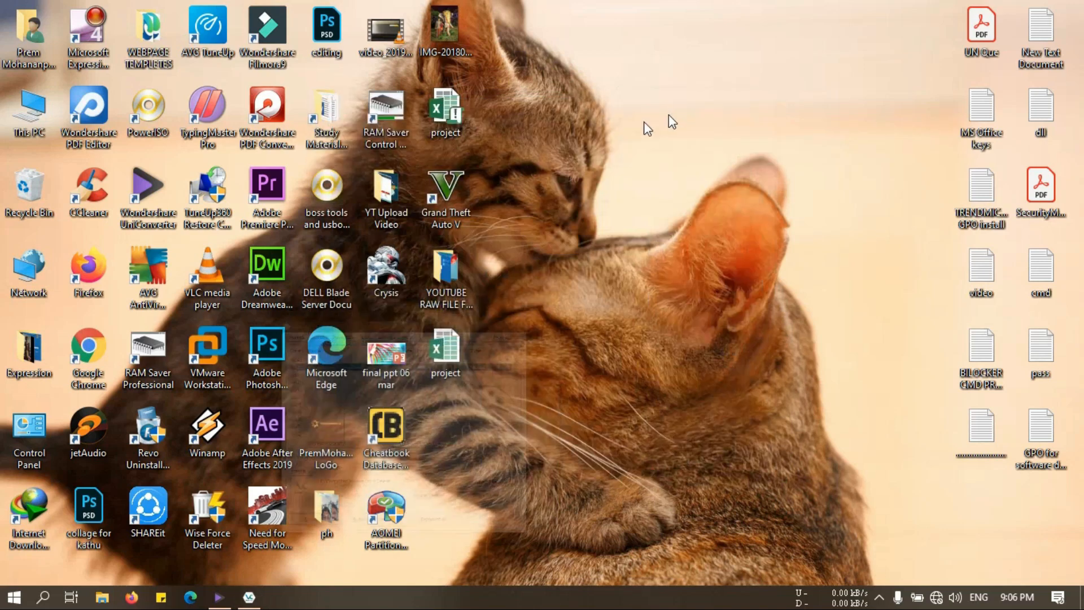
pyautogui.doubleClick(42, 112)
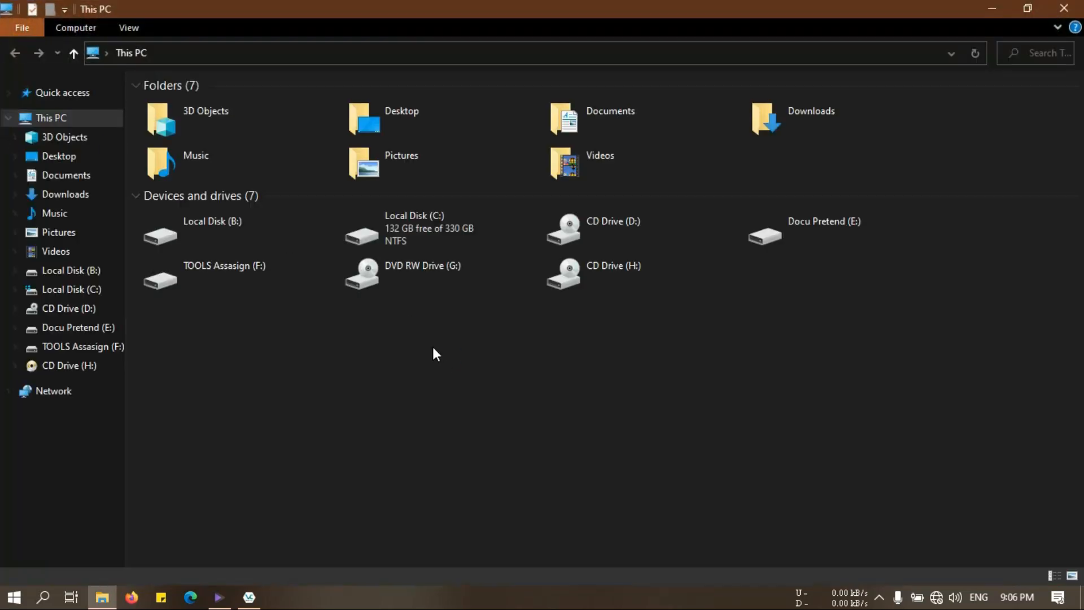
pyautogui.doubleClick(808, 245)
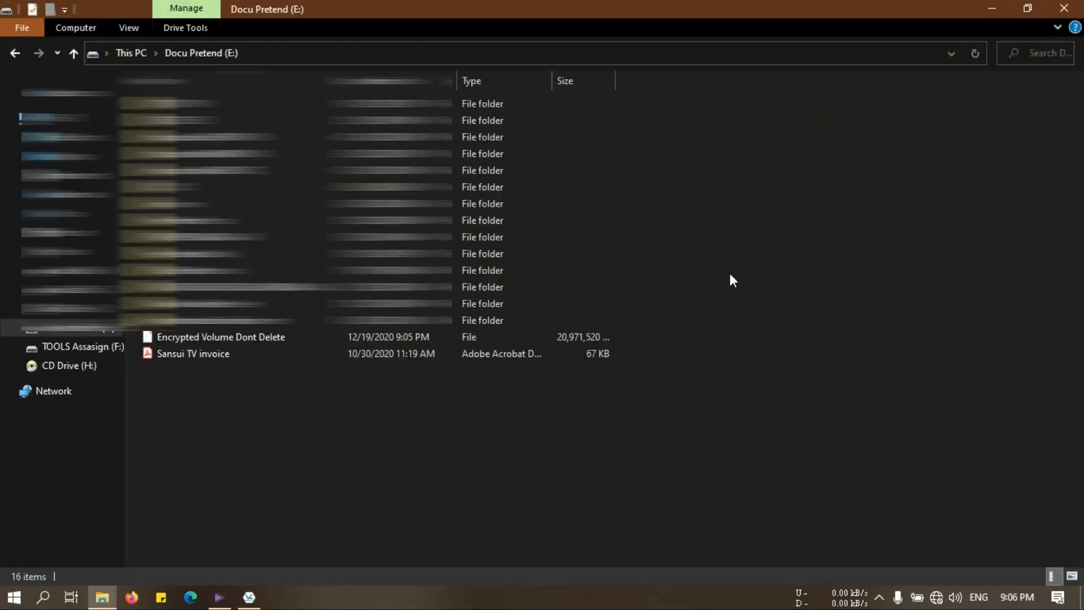
pyautogui.click(209, 339)
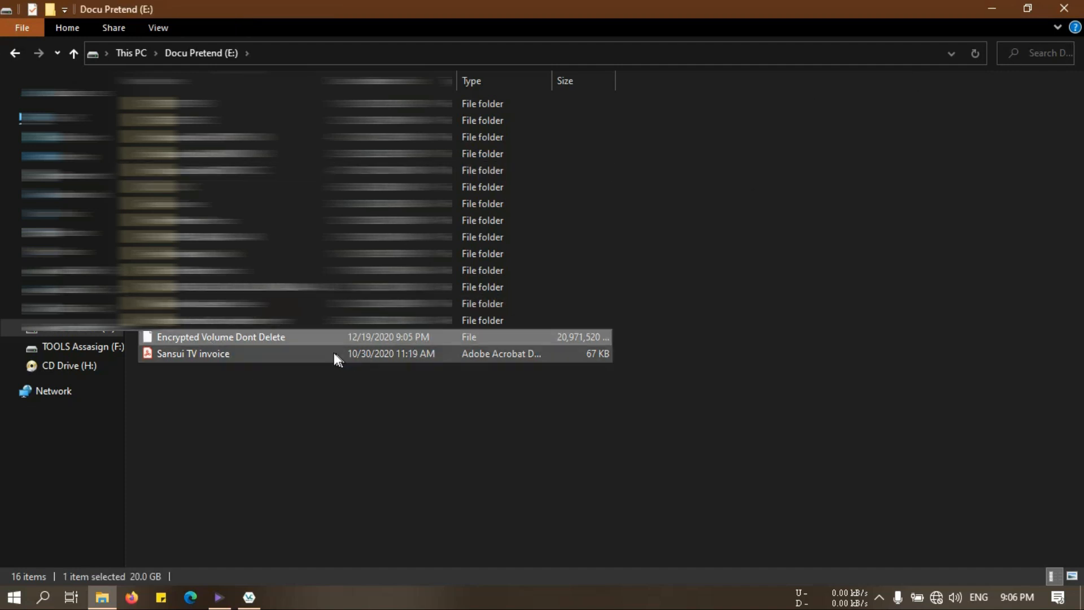
pyautogui.doubleClick(261, 340)
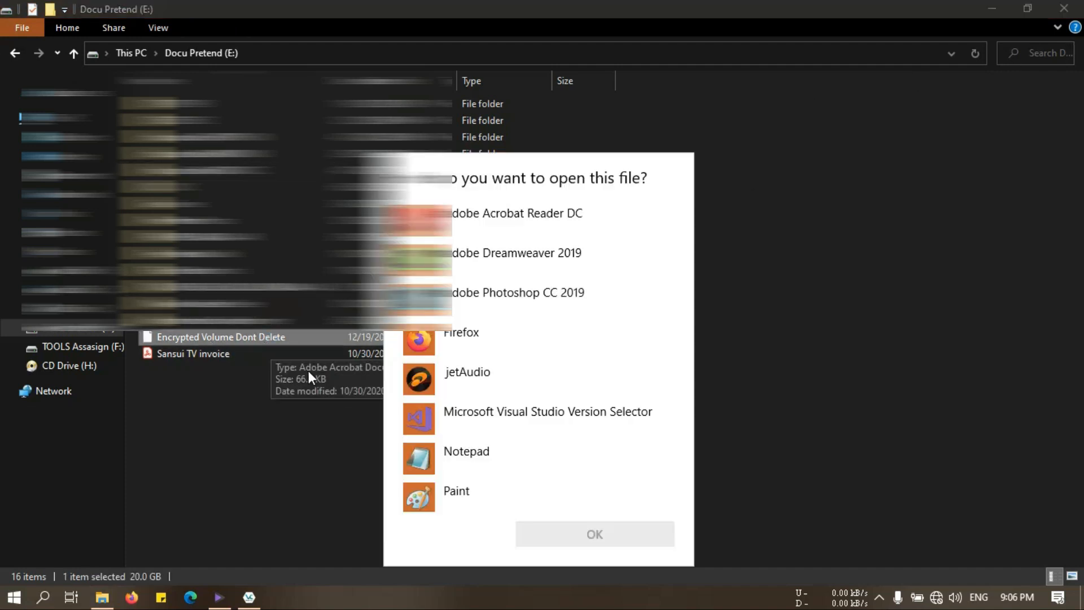
pyautogui.click(809, 237)
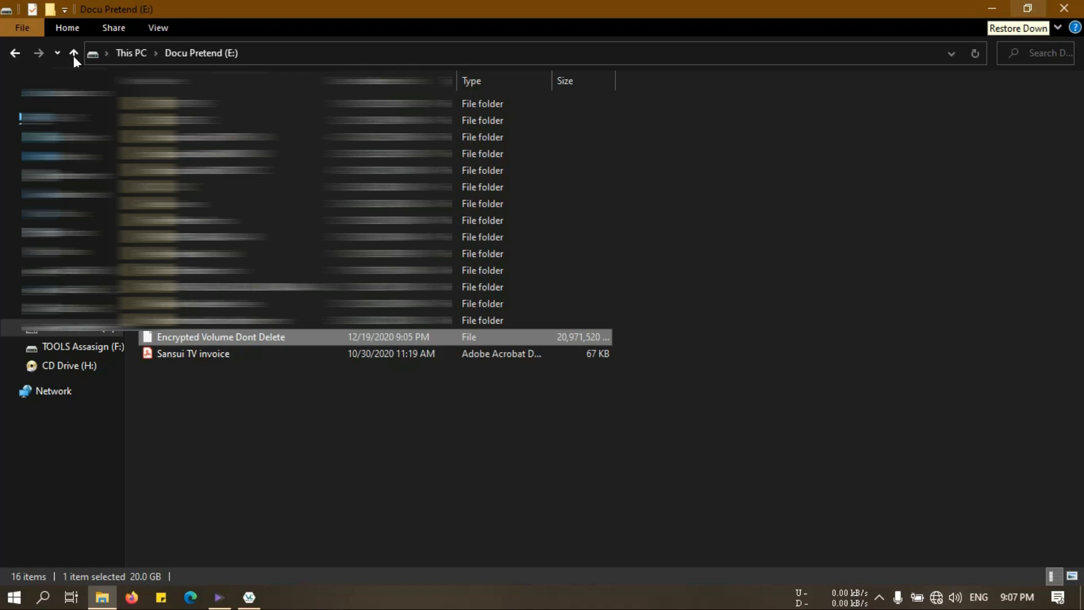
# - Open the mounted Local Disk (B:) from This PC to view its contents, then return to the desktop
pyautogui.press('super+d')
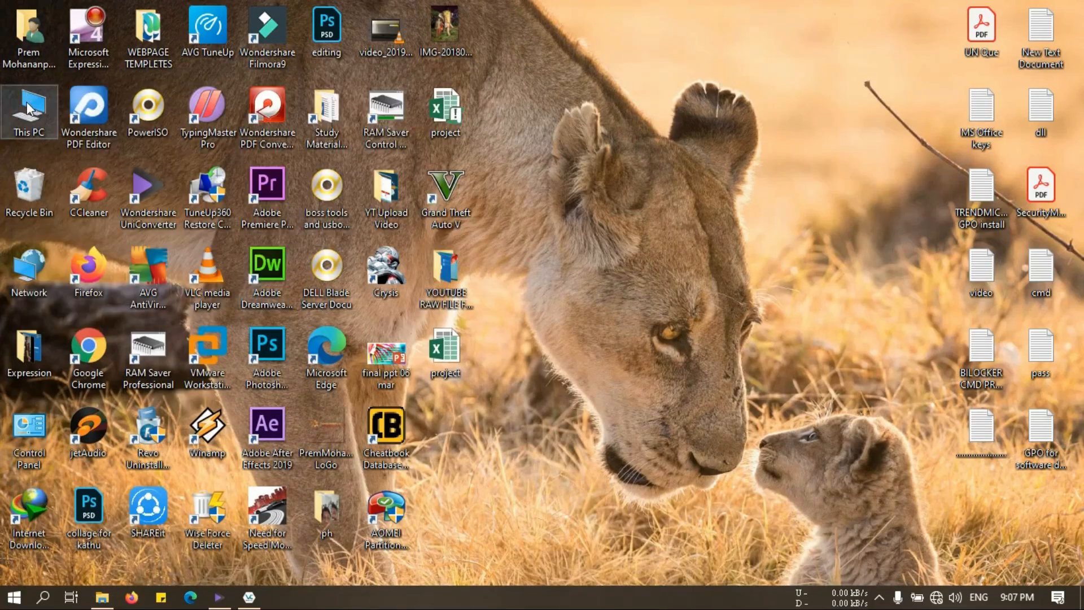
pyautogui.doubleClick(30, 107)
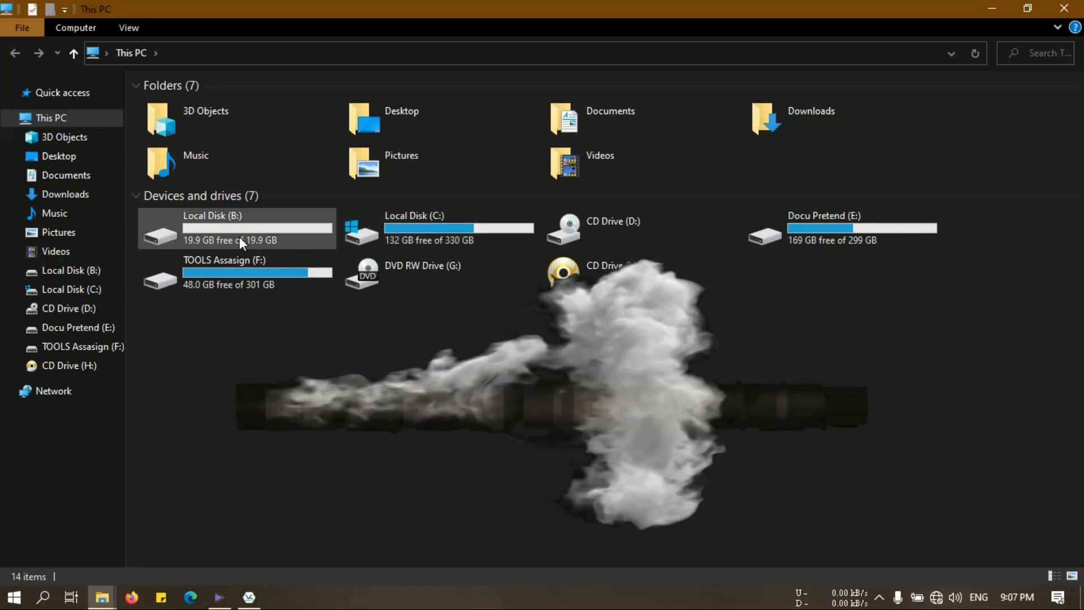
pyautogui.doubleClick(239, 238)
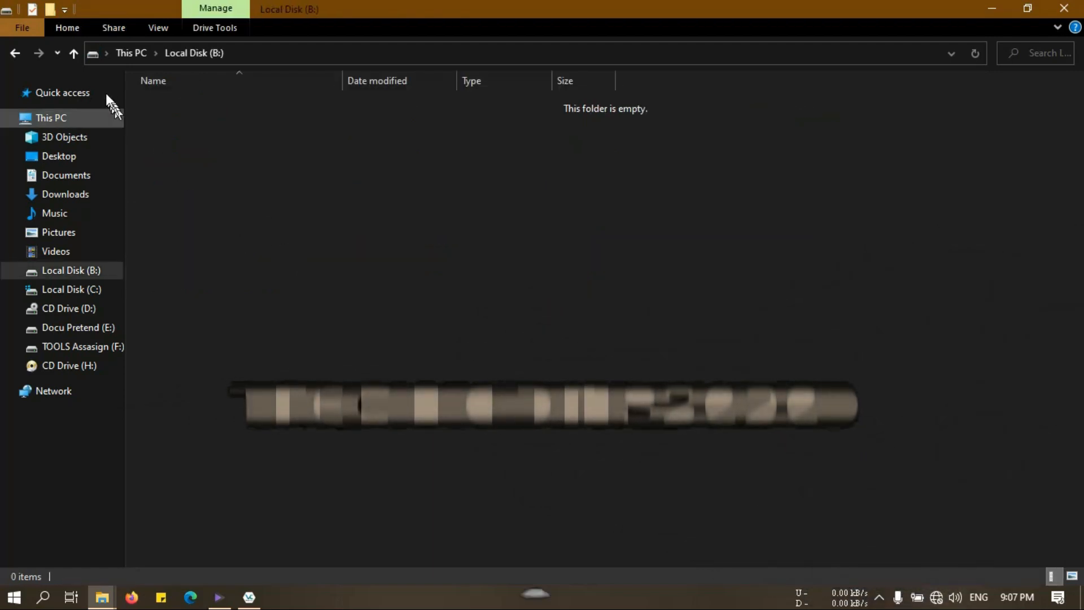
pyautogui.click(73, 53)
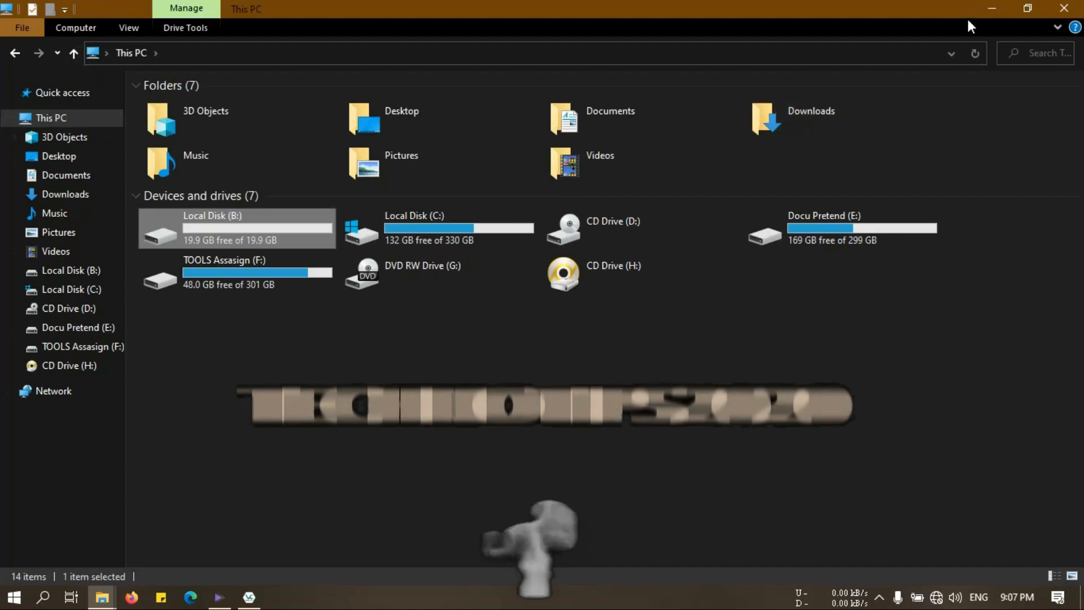
pyautogui.click(992, 9)
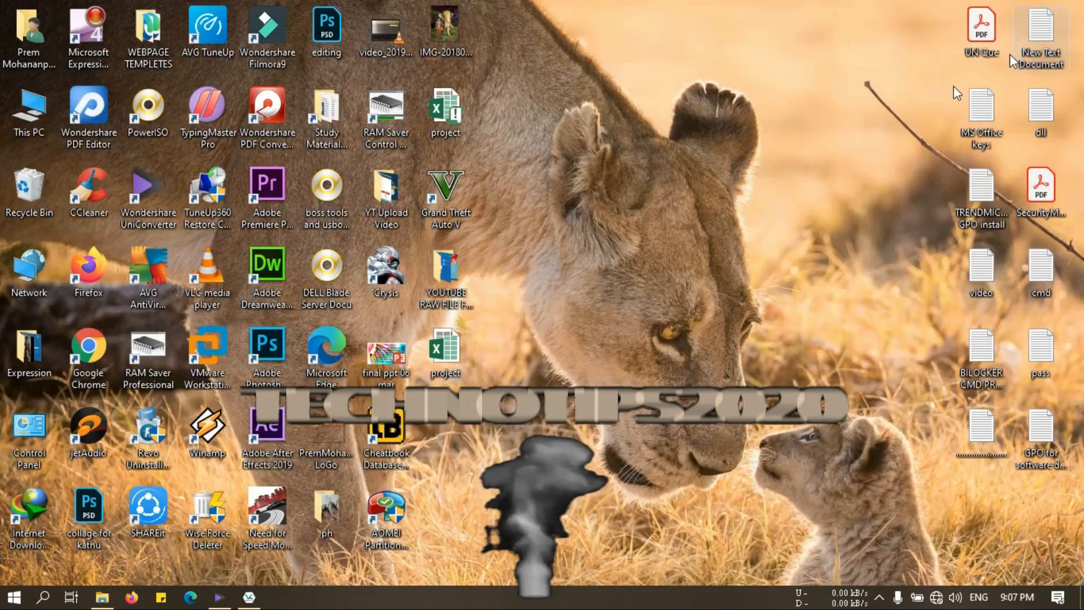
pyautogui.rightClick(692, 184)
pyautogui.click(722, 233)
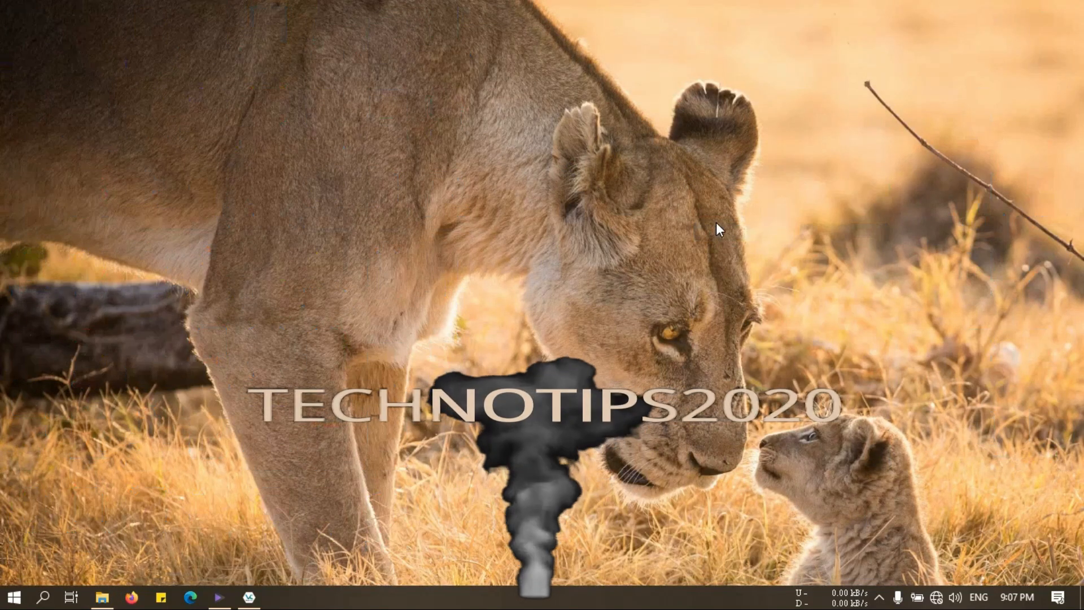